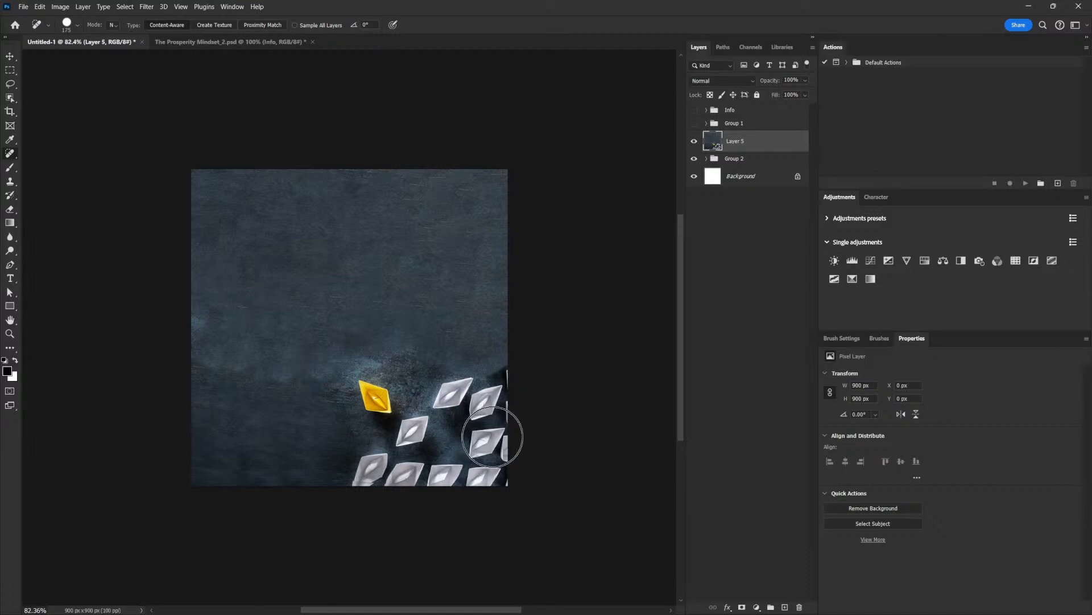
Nudge the dark background texture on Layer 5 down to a Y position of 2 px
{"action": "key", "text": "v"}
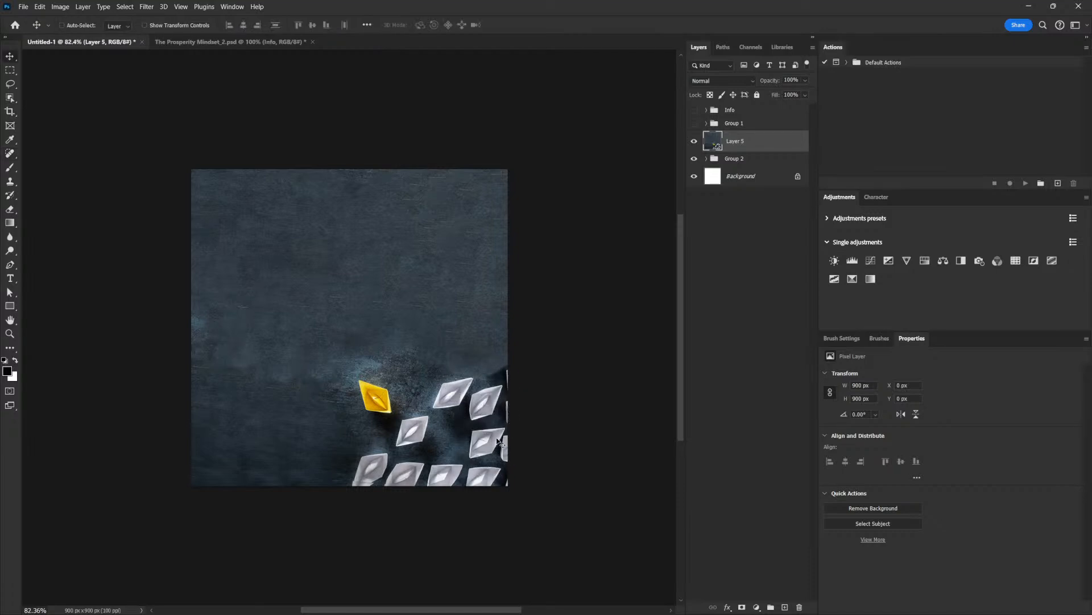
{"action": "left_click_drag", "start_coordinate": [496, 441], "coordinate": [496, 440]}
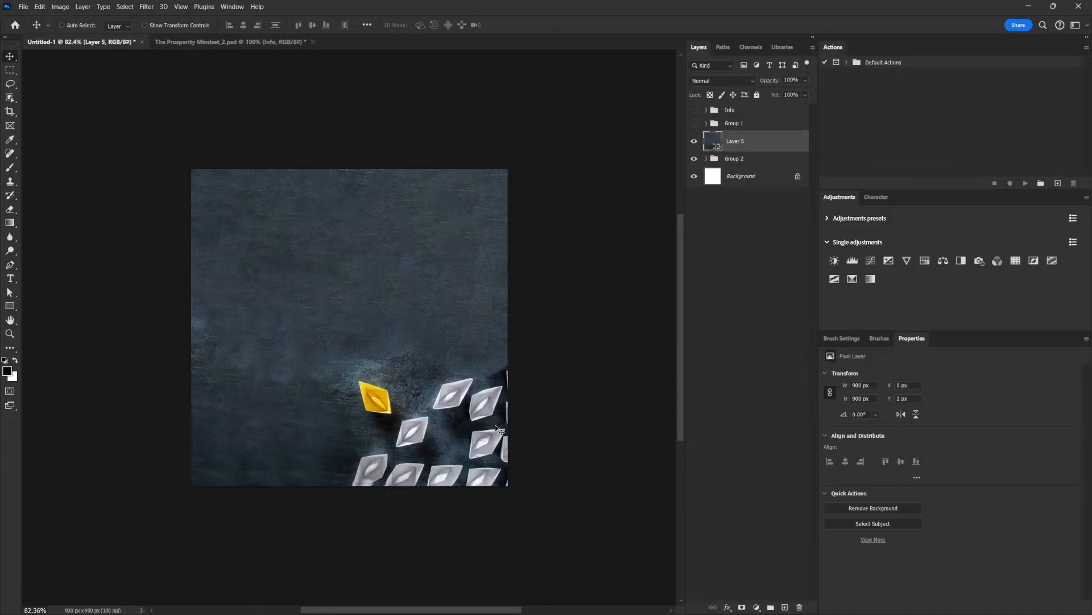
{"action": "left_click_drag", "start_coordinate": [452, 365], "coordinate": [464, 381]}
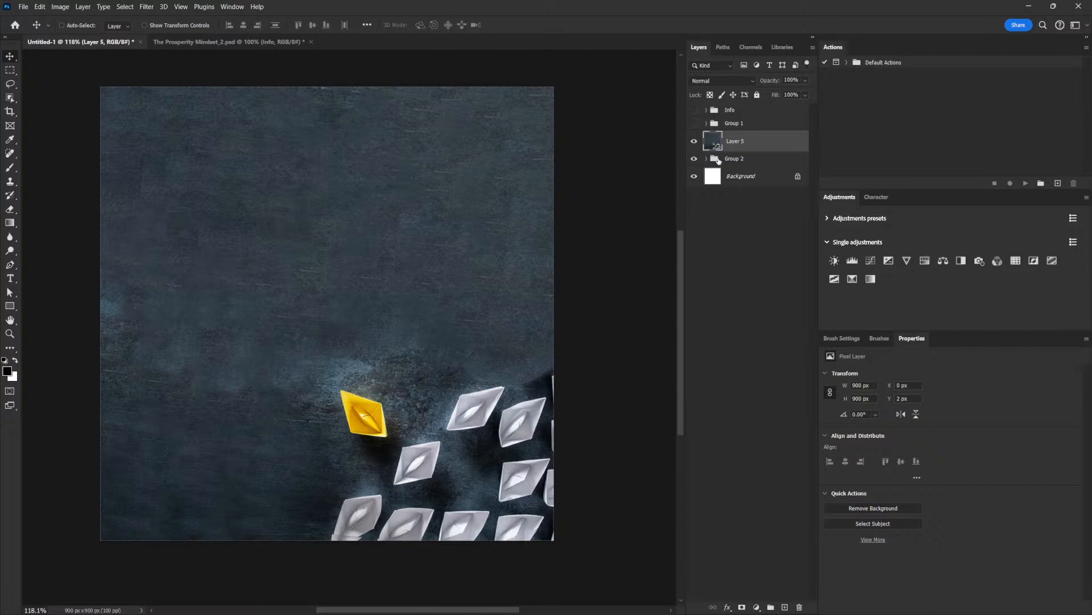
Show the title group, scale it to about 78% and rotate it to about -44°
{"action": "left_click", "coordinate": [695, 123]}
{"action": "left_click", "coordinate": [733, 124]}
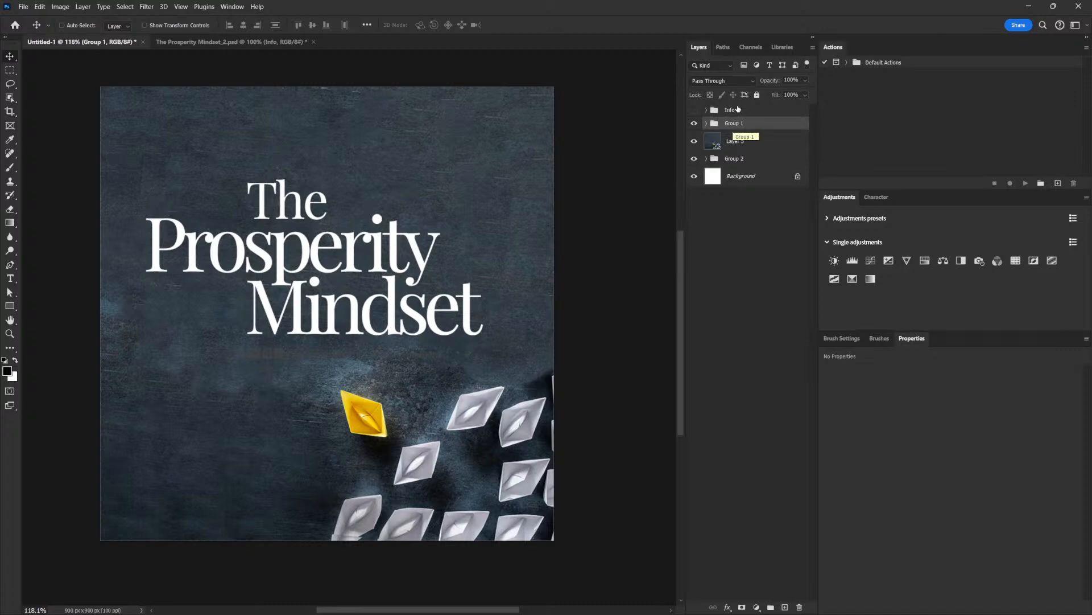
{"action": "key", "text": "ctrl"}
{"action": "key", "text": "ctrl+t"}
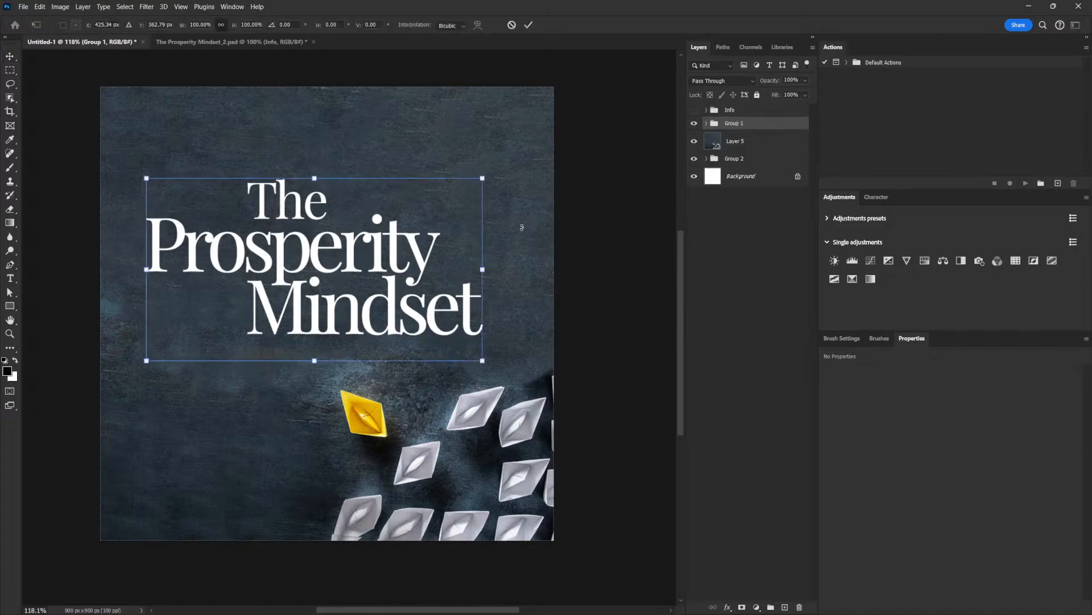
{"action": "left_click_drag", "start_coordinate": [453, 269], "coordinate": [472, 279]}
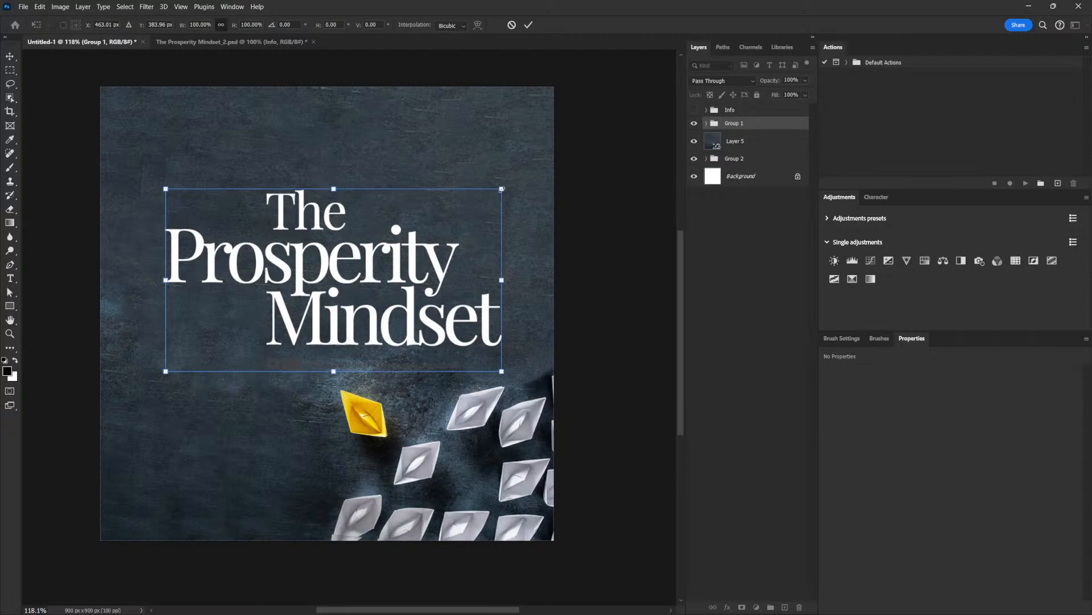
{"action": "left_click_drag", "start_coordinate": [501, 189], "coordinate": [466, 209]}
{"action": "left_click_drag", "start_coordinate": [495, 284], "coordinate": [426, 205]}
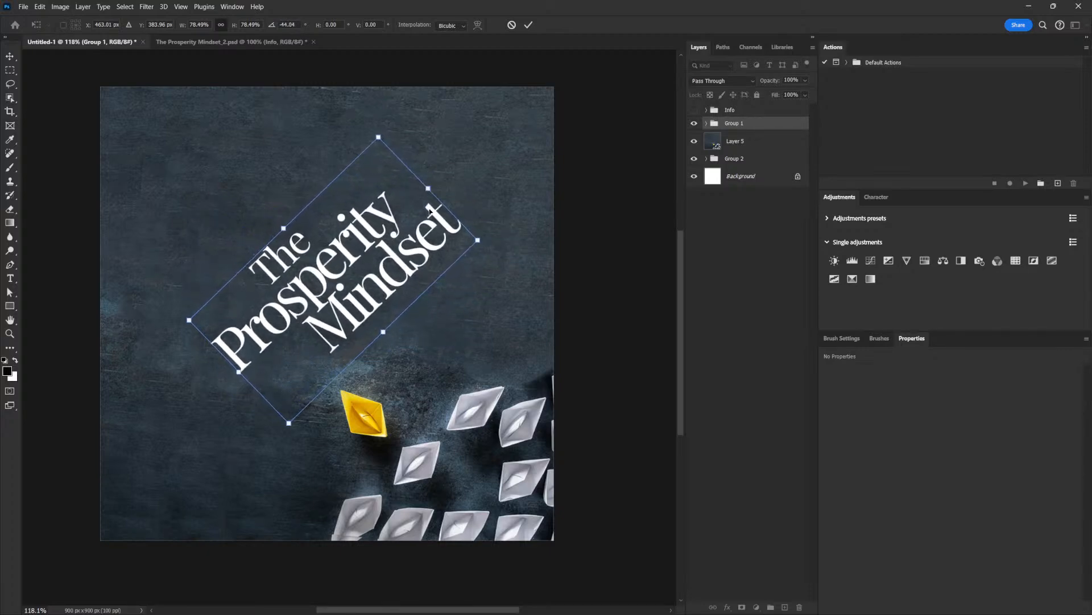
Place the tilted title just above the yellow boat, refining its rotation to about -47°
{"action": "left_click_drag", "start_coordinate": [415, 271], "coordinate": [432, 290]}
{"action": "left_click_drag", "start_coordinate": [510, 258], "coordinate": [509, 252]}
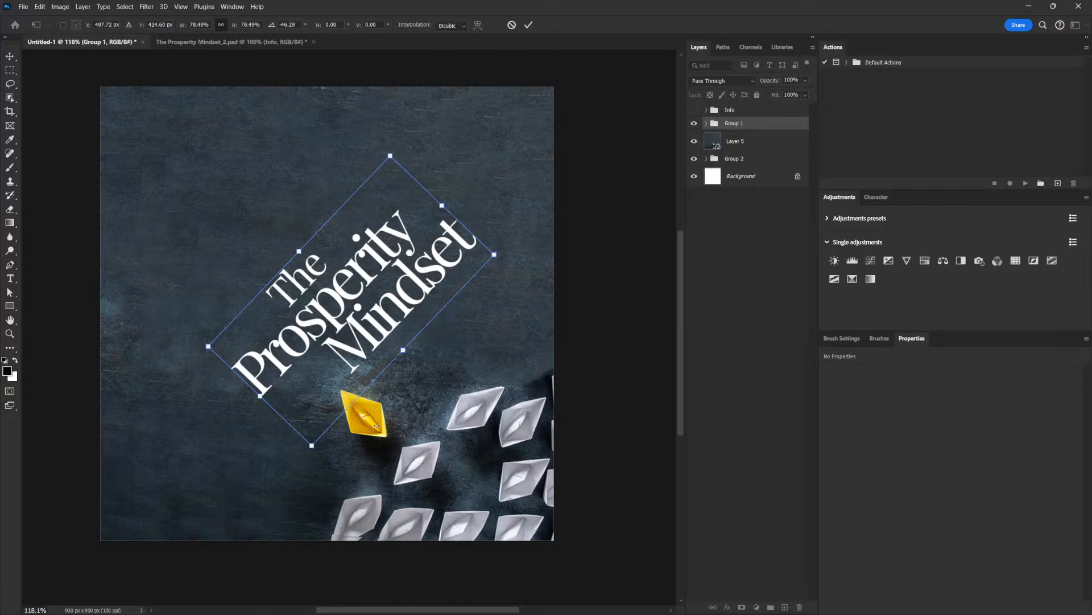
{"action": "left_click_drag", "start_coordinate": [399, 312], "coordinate": [393, 324]}
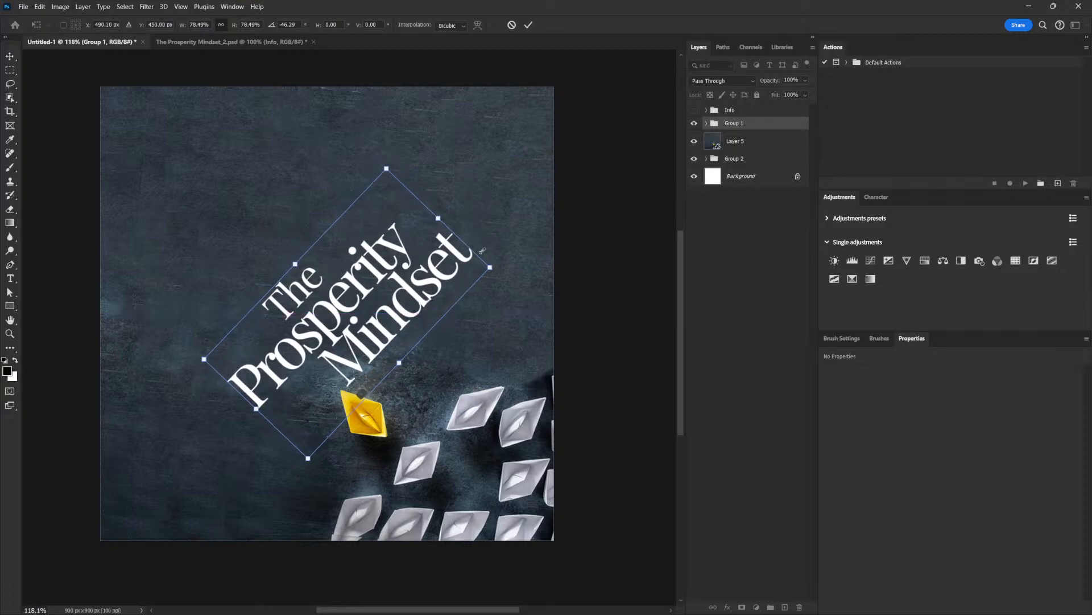
{"action": "left_click_drag", "start_coordinate": [511, 259], "coordinate": [483, 266]}
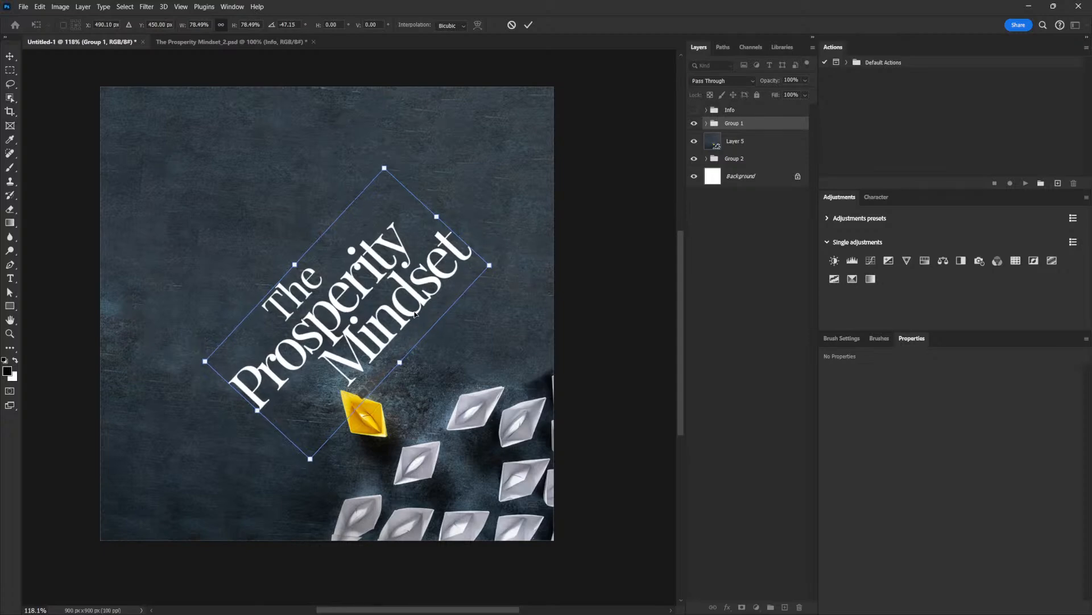
{"action": "left_click_drag", "start_coordinate": [418, 316], "coordinate": [515, 237]}
{"action": "key", "text": "Return"}
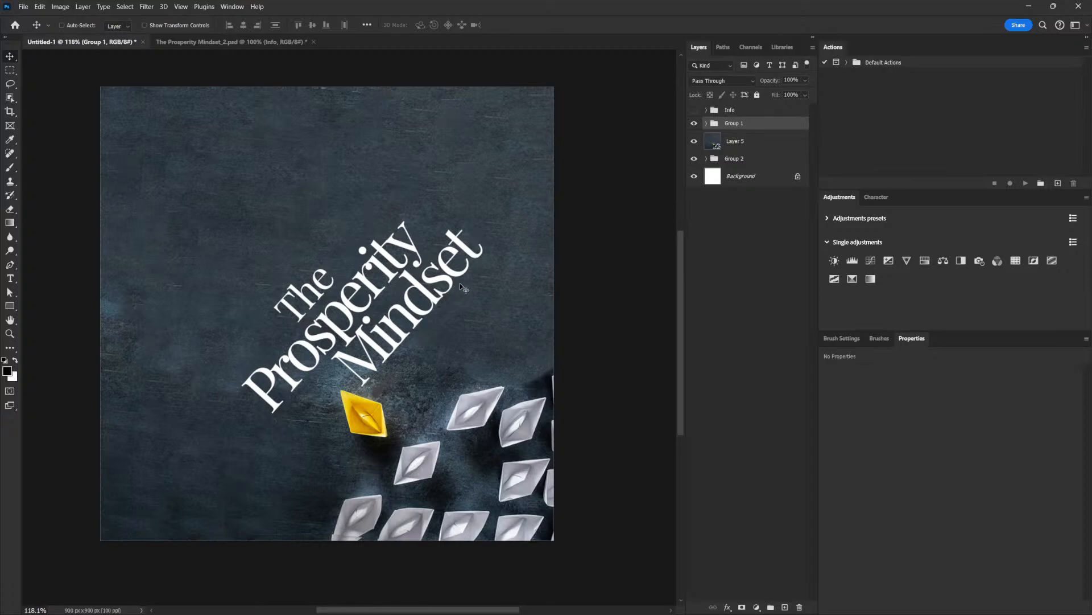
Enlarge the title group to about 107% and shift it slightly left
{"action": "key", "text": "ctrl+t"}
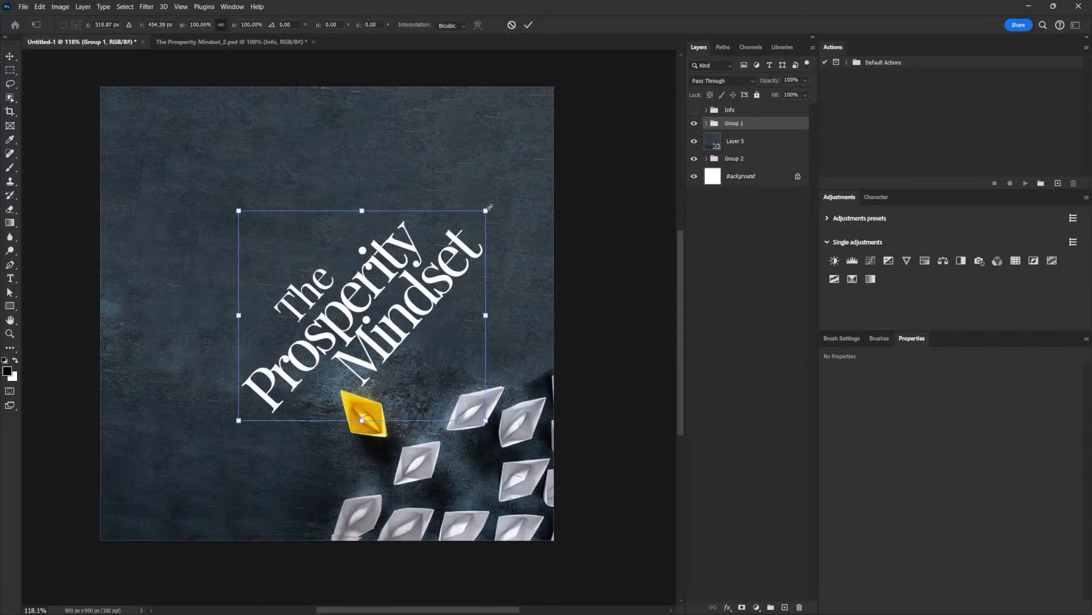
{"action": "left_click_drag", "start_coordinate": [491, 202], "coordinate": [495, 198]}
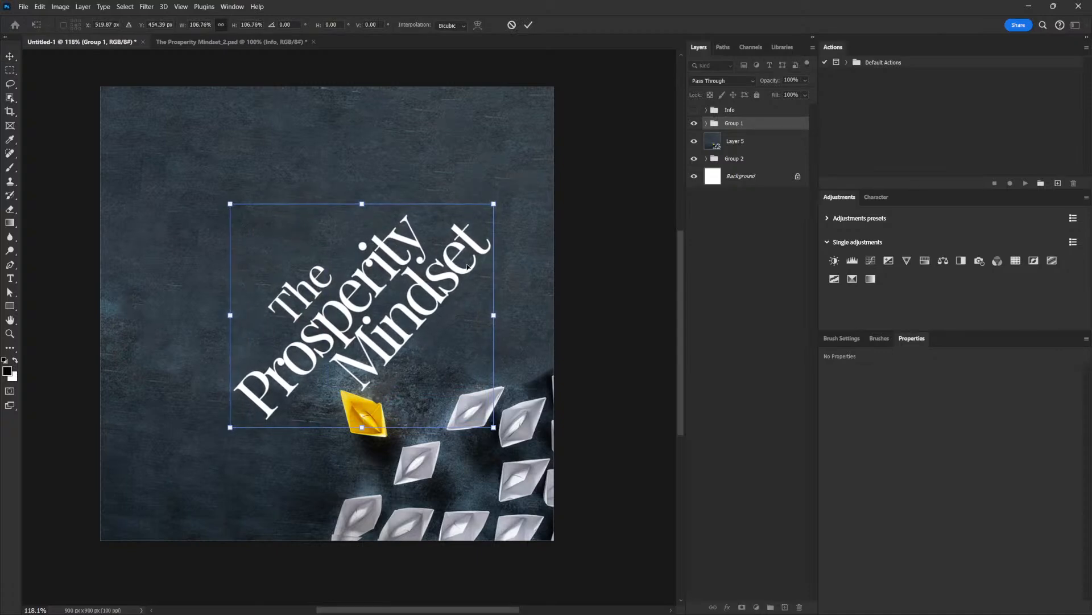
{"action": "key", "text": "Return"}
{"action": "mouse_move", "coordinate": [472, 283]}
{"action": "left_mouse_down"}
{"action": "mouse_move", "coordinate": [460, 281]}
{"action": "mouse_move", "coordinate": [487, 263]}
{"action": "mouse_move", "coordinate": [473, 286]}
{"action": "mouse_move", "coordinate": [468, 276]}
{"action": "left_mouse_up"}
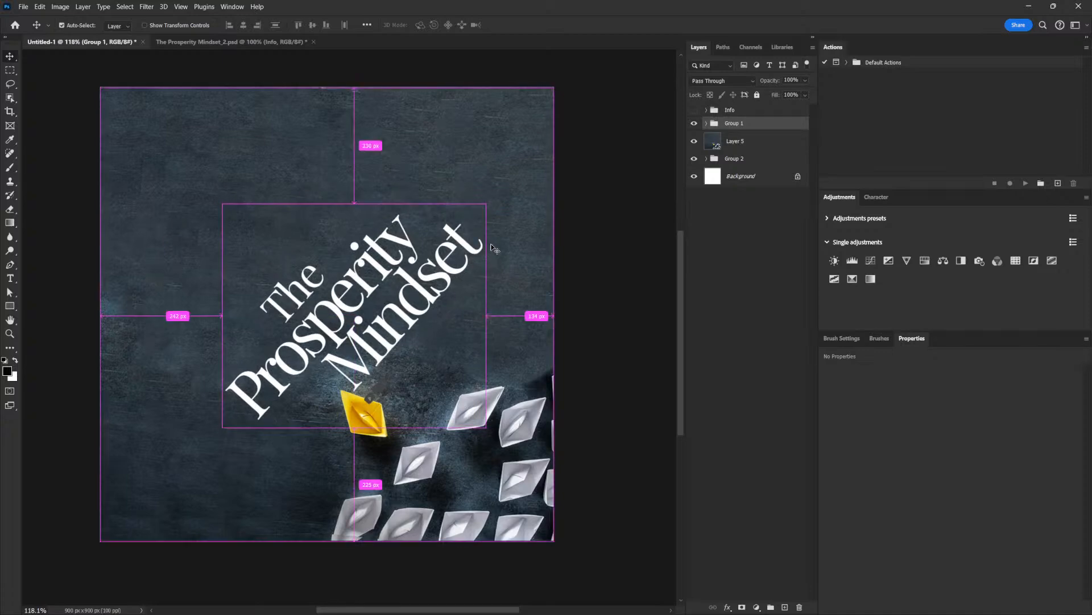
Show the rulers and fine-tune the title group's rotation so its contents slant at about 45°
{"action": "key", "text": "ctrl+r"}
{"action": "key", "text": "ctrl+t"}
{"action": "left_click_drag", "start_coordinate": [532, 228], "coordinate": [533, 218]}
{"action": "key", "text": "Return"}
Change the Color Overlay of the Social Media layer in Group 1 to white, sampled from the title text
{"action": "left_click", "coordinate": [706, 122]}
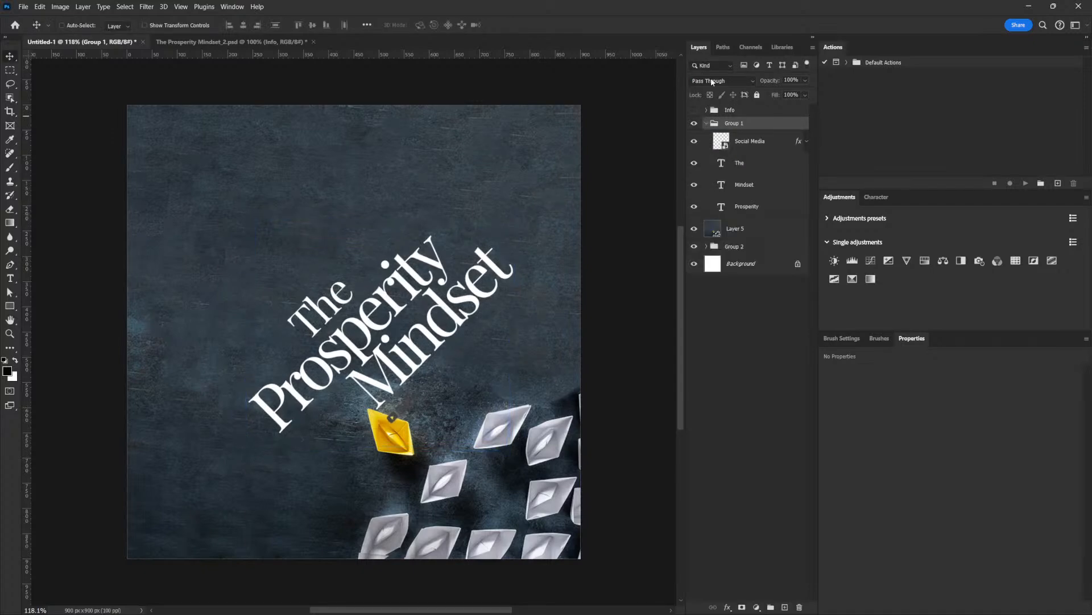
{"action": "left_click", "coordinate": [751, 142]}
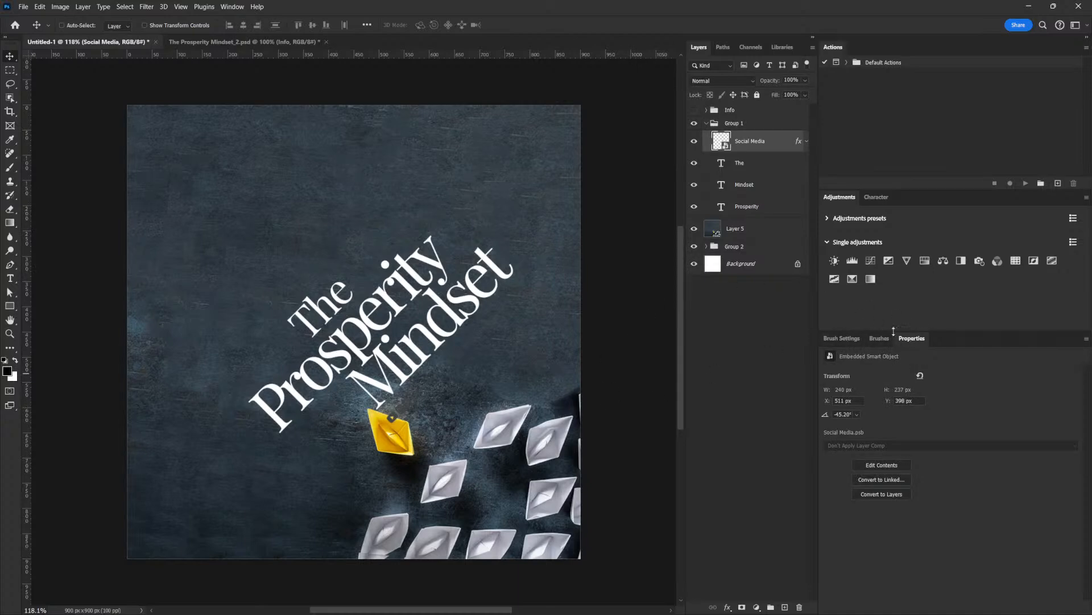
{"action": "left_click", "coordinate": [806, 143]}
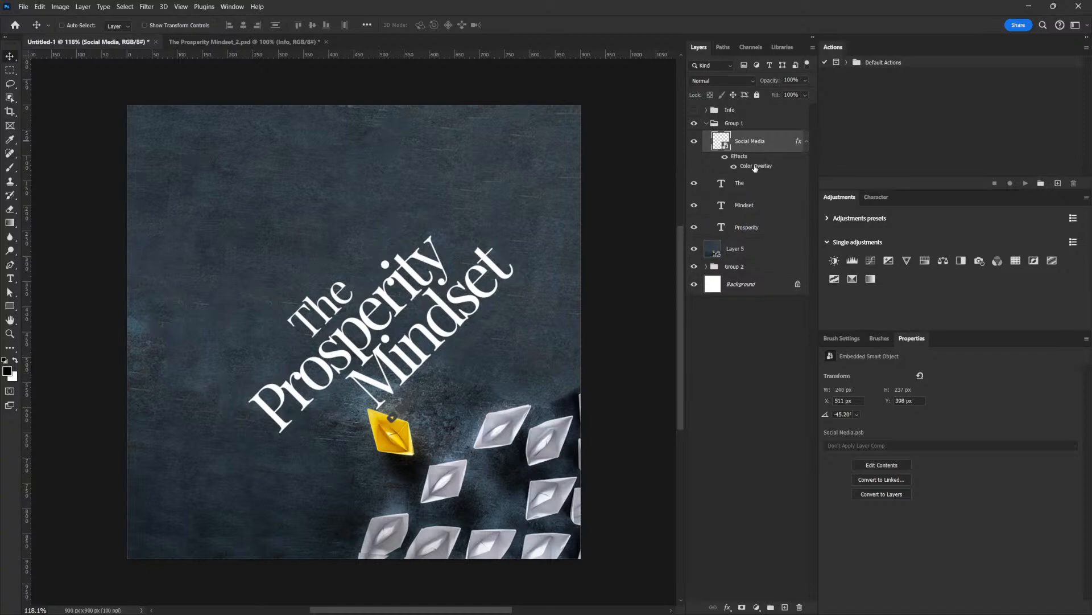
{"action": "double_click", "coordinate": [755, 166]}
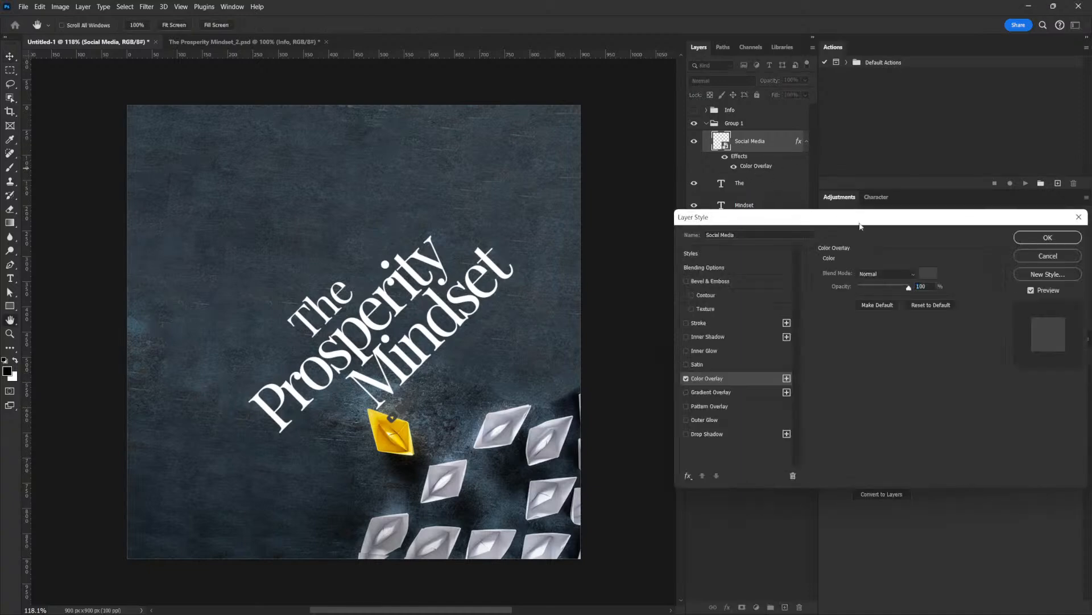
{"action": "left_click", "coordinate": [929, 274]}
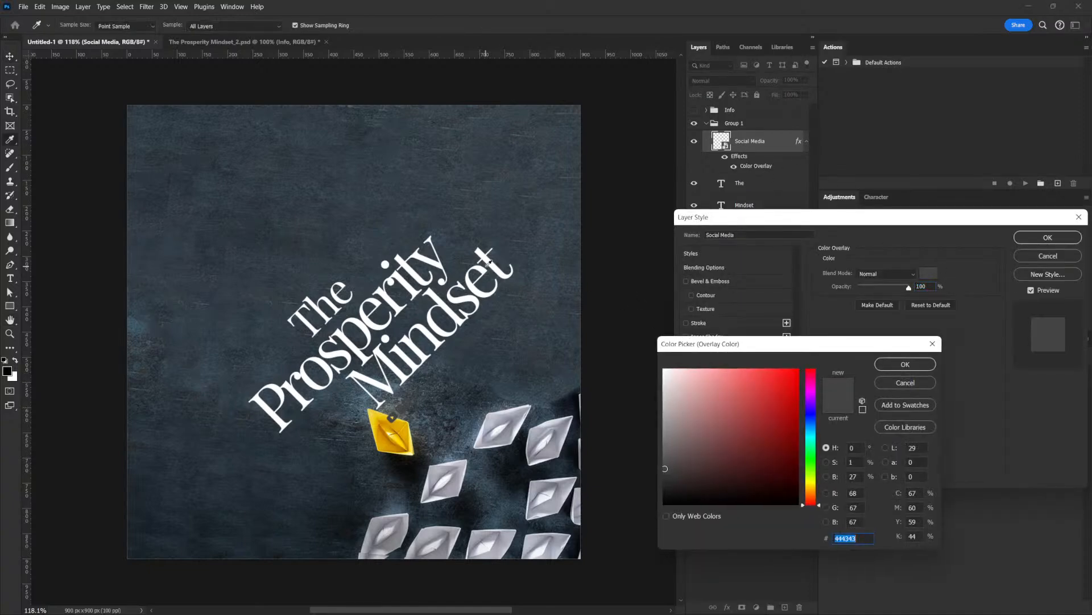
{"action": "left_click", "coordinate": [473, 280]}
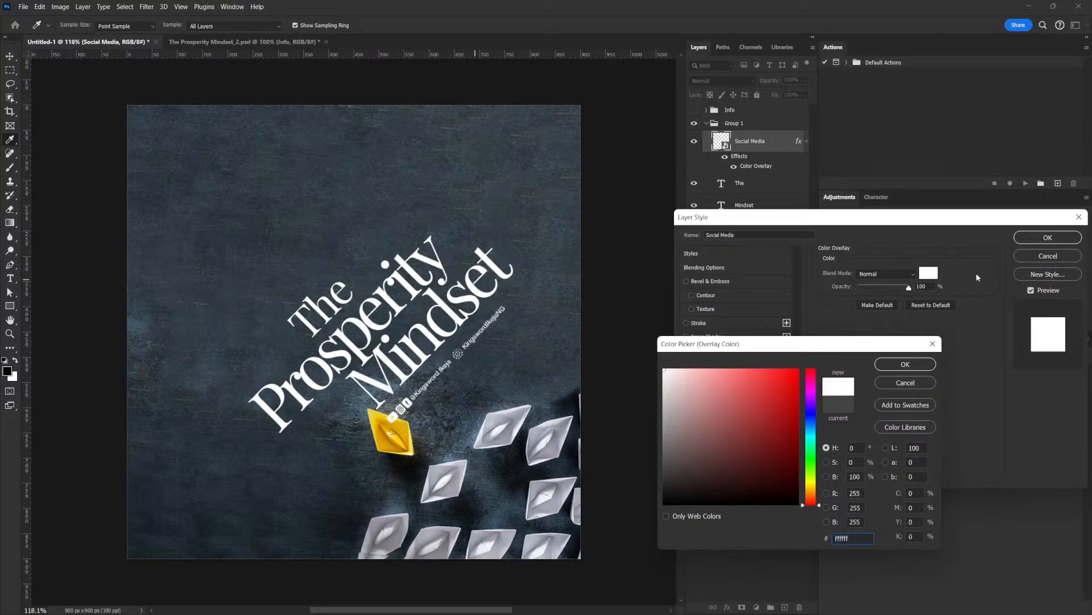
{"action": "key", "text": "Return"}
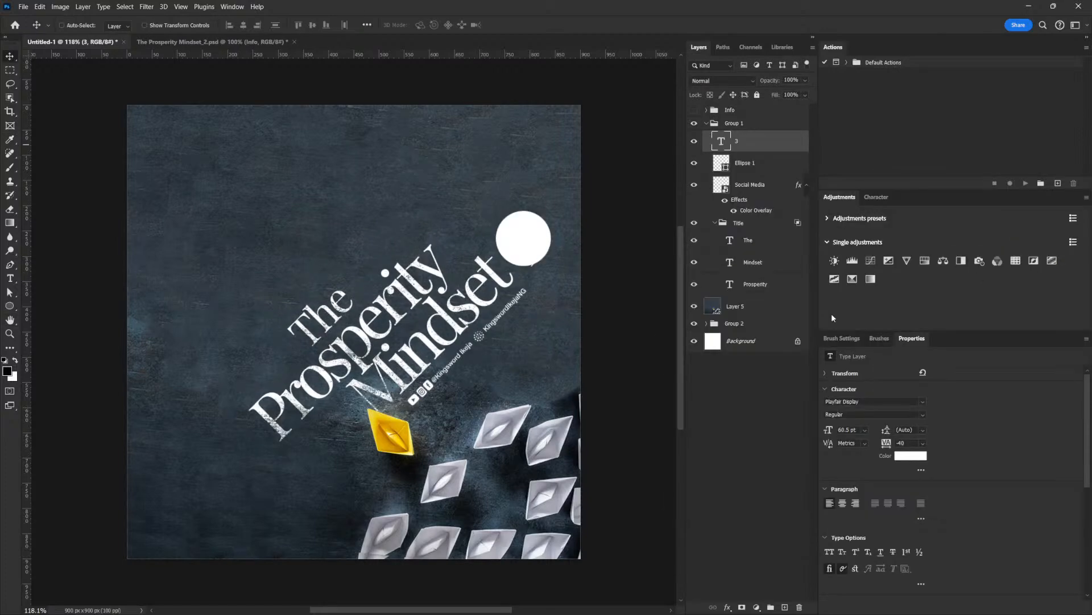
Recolour the numeral 3 to #30383e sampled from the background, and enlarge it to about 83 pt inside the white circle
{"action": "left_click", "coordinate": [914, 455]}
{"action": "left_click", "coordinate": [454, 237]}
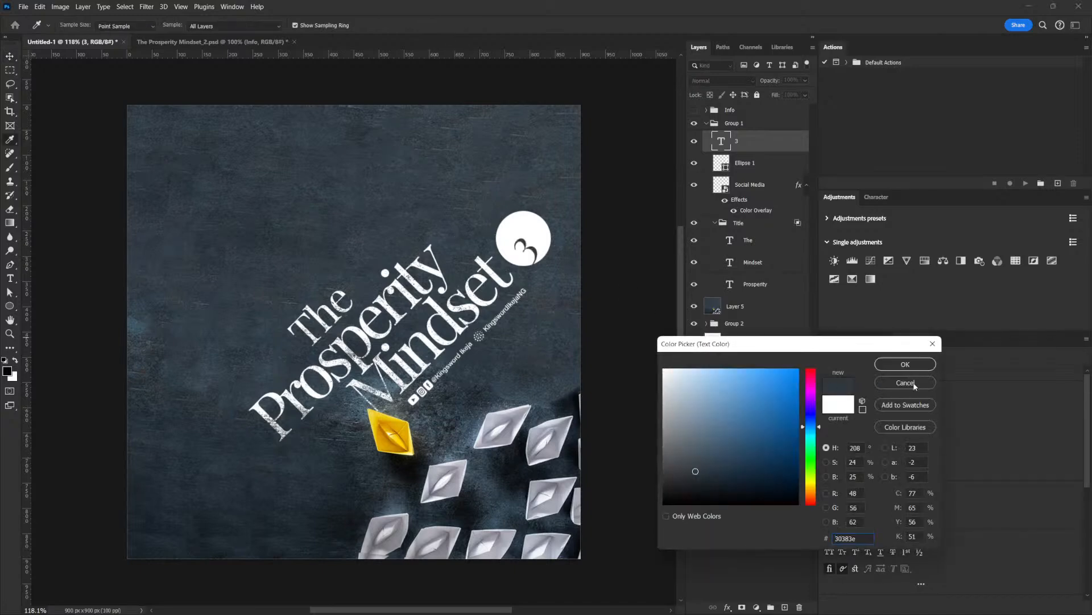
{"action": "left_click", "coordinate": [908, 364]}
{"action": "left_click_drag", "start_coordinate": [540, 238], "coordinate": [550, 202]}
{"action": "key", "text": "ctrl+t"}
{"action": "key", "text": "Return"}
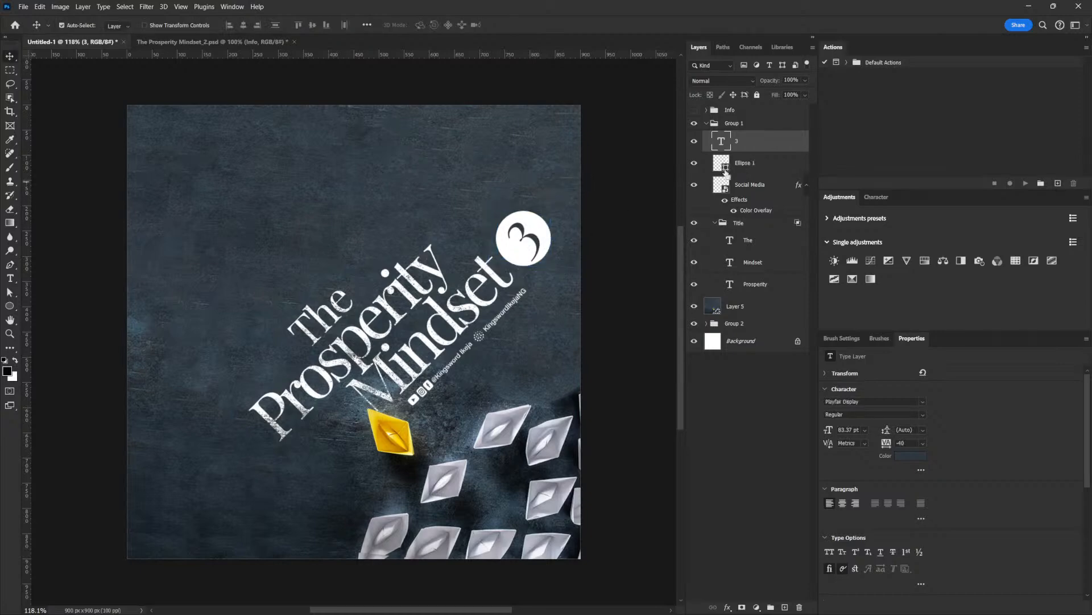
Shrink the numeral 3 and its circle together to a circle about 97 px wide, beside the end of Mindset
{"action": "left_click", "coordinate": [761, 166], "text": "shift"}
{"action": "mouse_move", "coordinate": [545, 246]}
{"action": "left_mouse_down"}
{"action": "mouse_move", "coordinate": [536, 250]}
{"action": "mouse_move", "coordinate": [547, 250]}
{"action": "mouse_move", "coordinate": [548, 219]}
{"action": "mouse_move", "coordinate": [529, 241]}
{"action": "left_mouse_up"}
{"action": "key", "text": "ctrl+t"}
{"action": "key", "text": "Return"}
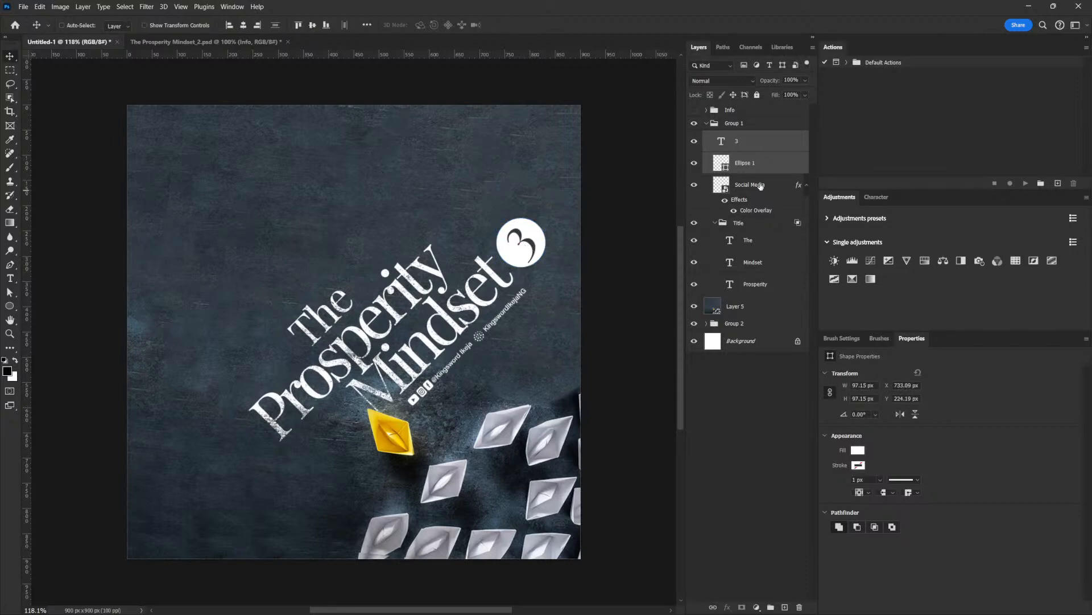
Set the numeral 3 to Bold Italic and adjust its position within the circle
{"action": "left_click", "coordinate": [749, 145]}
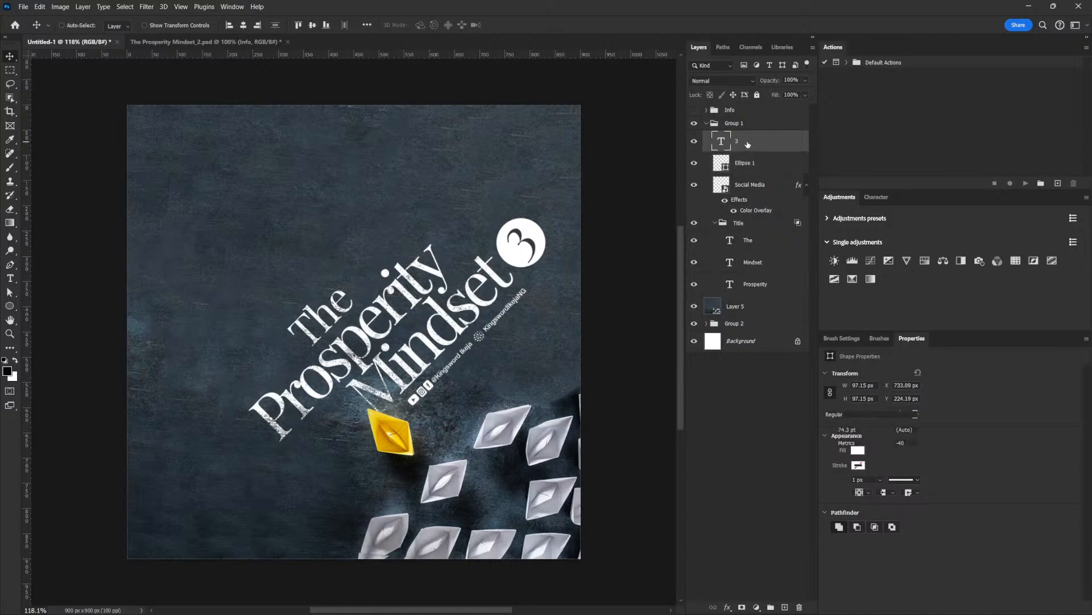
{"action": "left_click", "coordinate": [923, 415]}
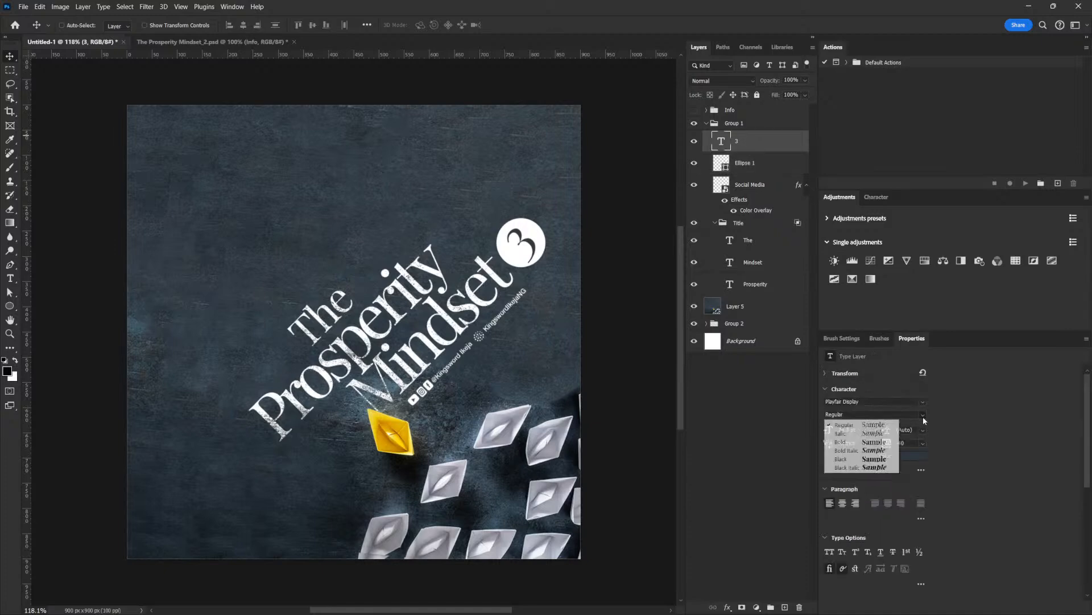
{"action": "left_click", "coordinate": [885, 451]}
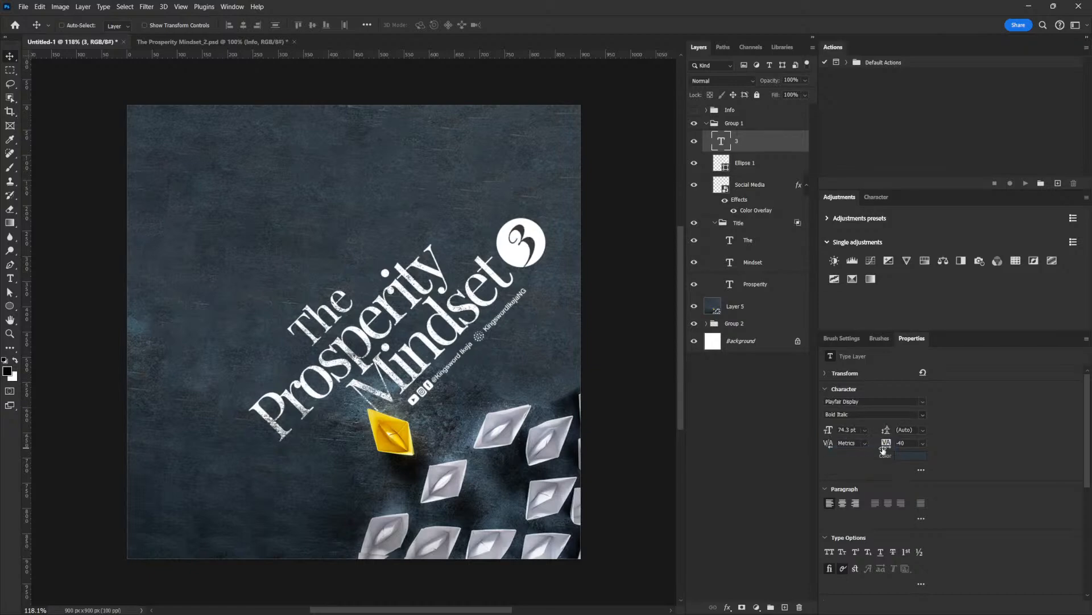
{"action": "left_click_drag", "start_coordinate": [538, 234], "coordinate": [537, 235]}
Load the numeral 3 as a selection, hide its text layer, and mask Ellipse 1 so the numeral is cut out
{"action": "key", "text": "ctrl"}
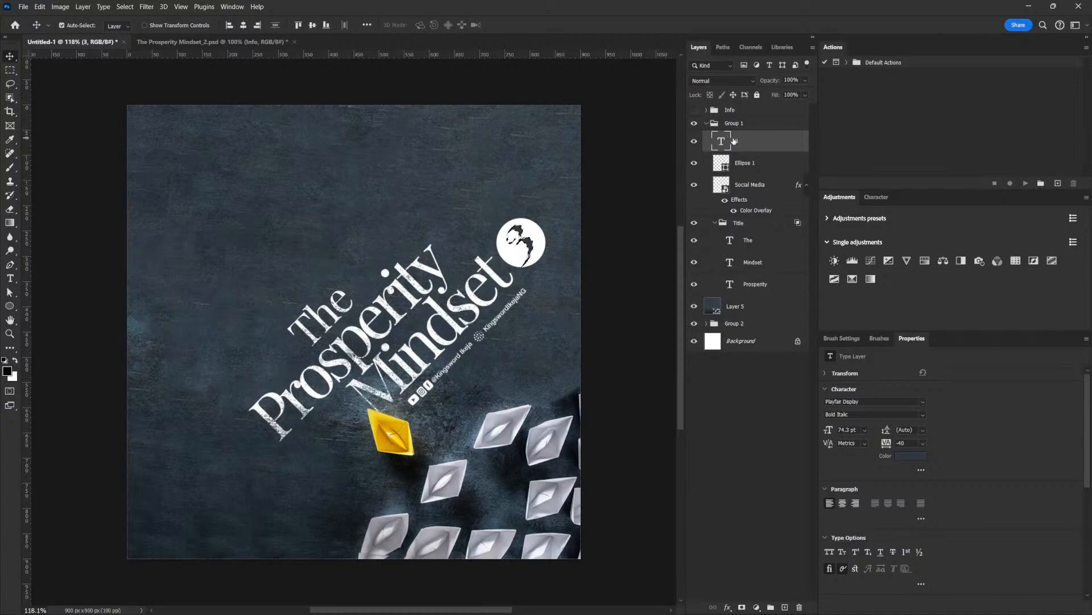
{"action": "key", "text": "ctrl"}
{"action": "left_click", "coordinate": [694, 141]}
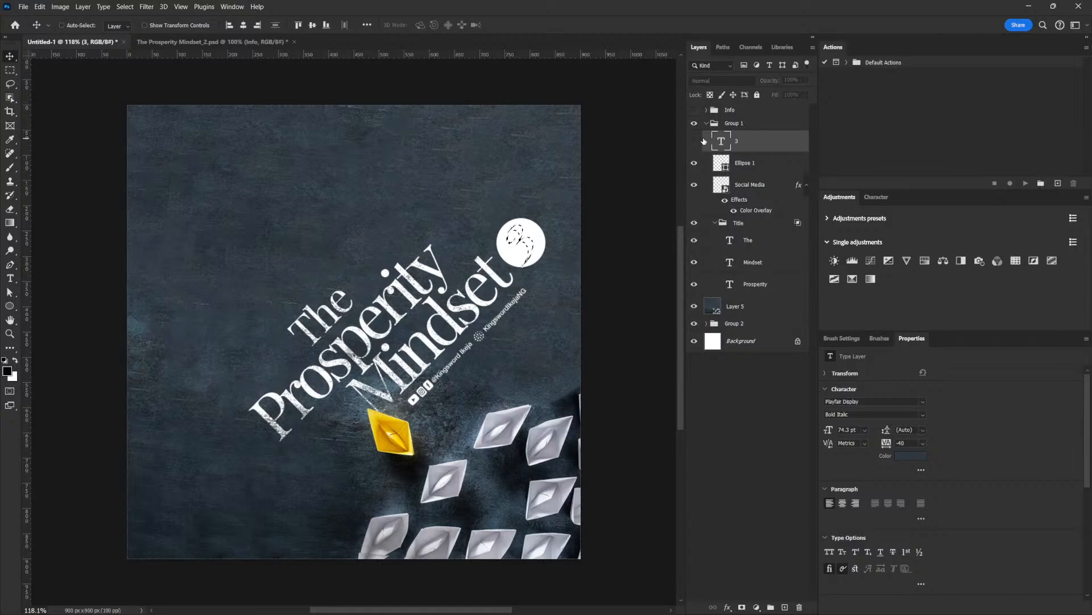
{"action": "left_click", "coordinate": [743, 164]}
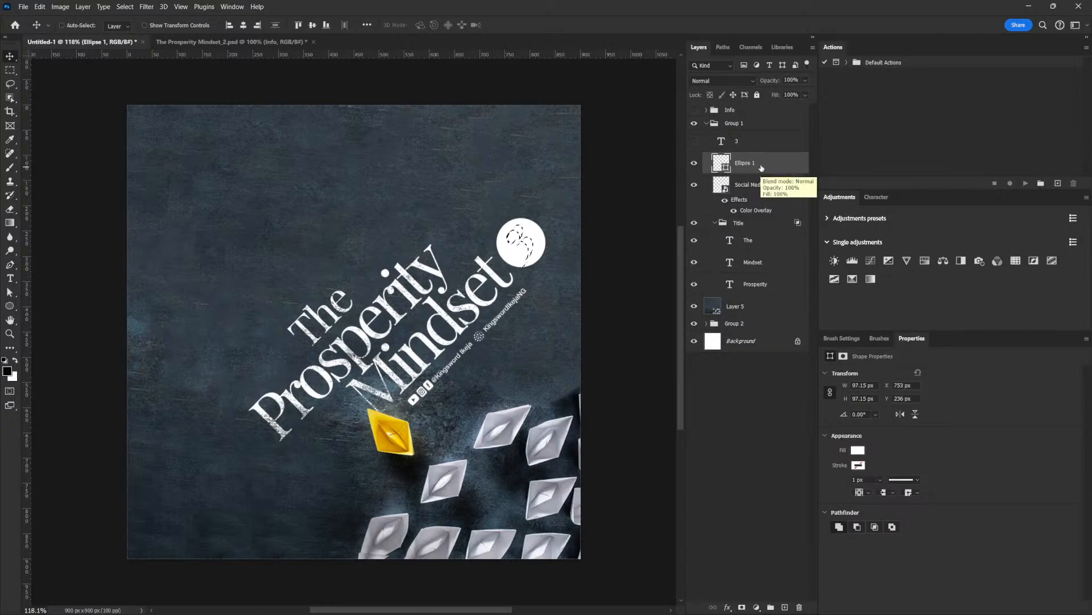
{"action": "left_click", "coordinate": [742, 607], "text": "alt"}
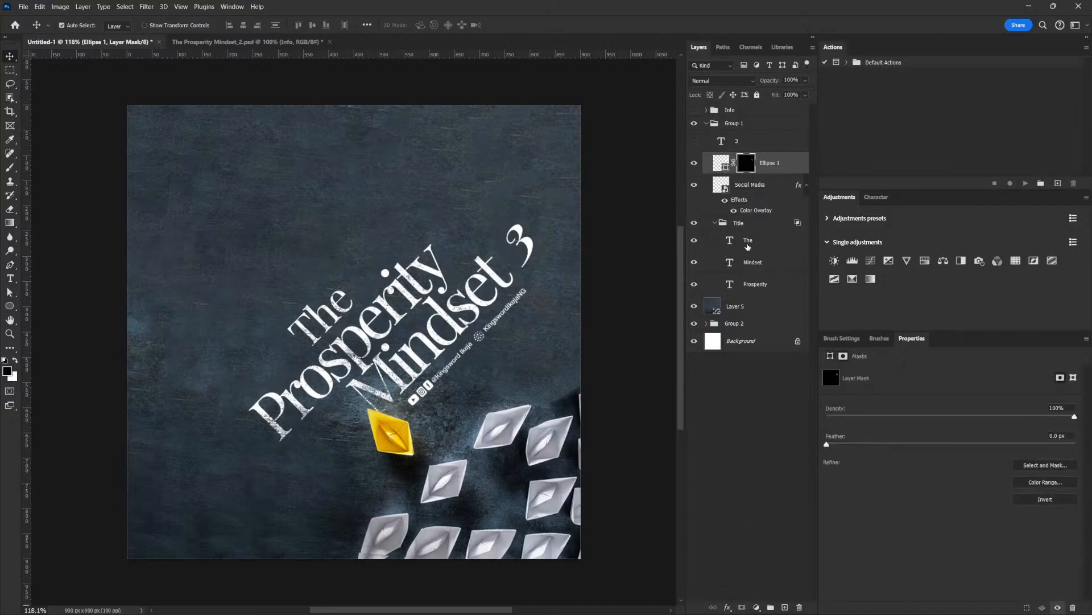
{"action": "key", "text": "ctrl+i"}
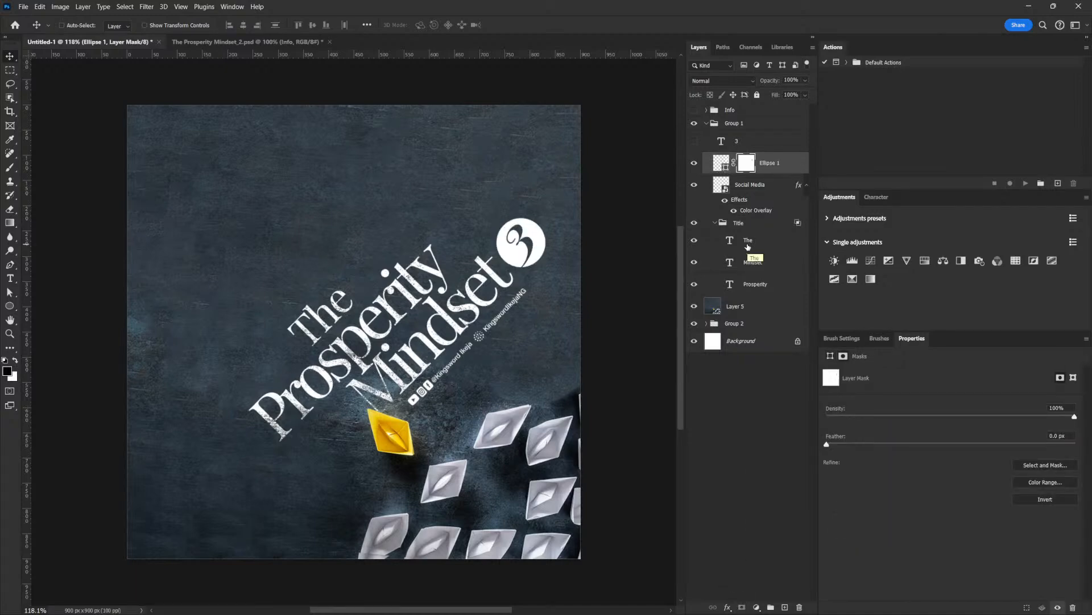
Distress the Ellipse 1 circle using split Blend If values of 36/48 and 62/81 for the underlying layer
{"action": "left_click", "coordinate": [803, 166]}
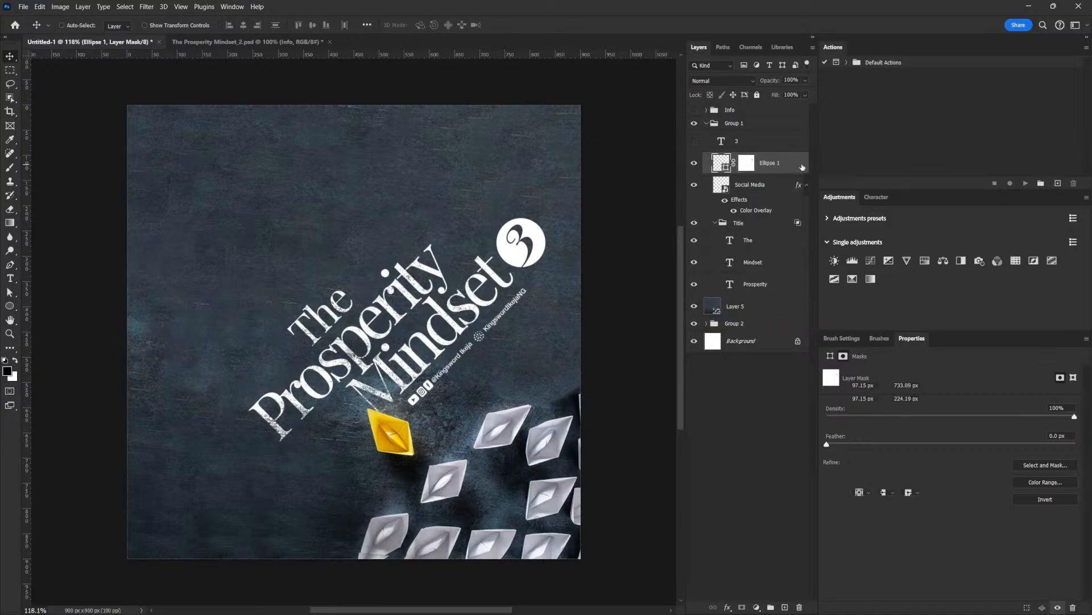
{"action": "double_click", "coordinate": [802, 167]}
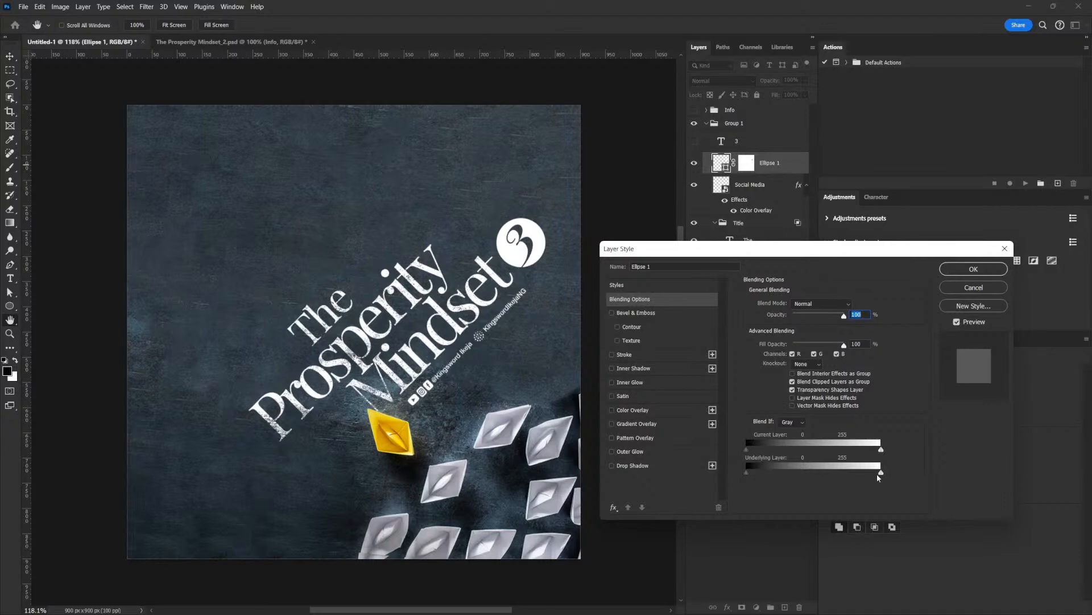
{"action": "mouse_move", "coordinate": [787, 483]}
{"action": "left_mouse_down"}
{"action": "mouse_move", "coordinate": [753, 475]}
{"action": "mouse_move", "coordinate": [792, 473]}
{"action": "mouse_move", "coordinate": [780, 476]}
{"action": "left_mouse_up"}
{"action": "key", "text": "alt"}
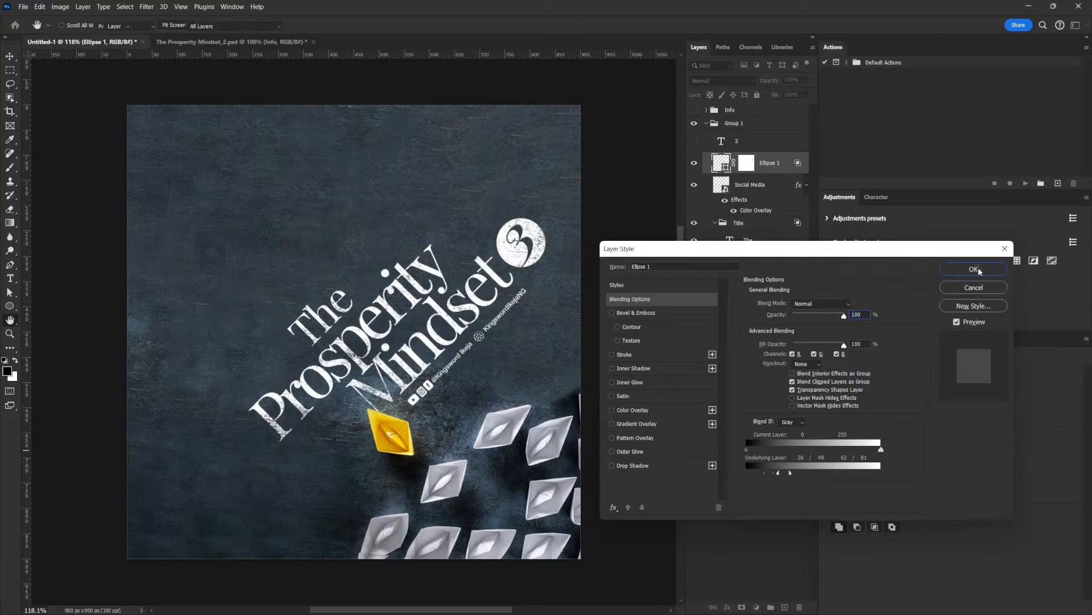
Try filling the Ellipse 1 circle with yellow #edc90b based on a colour sampled from the yellow paper boat
{"action": "key", "text": "Return"}
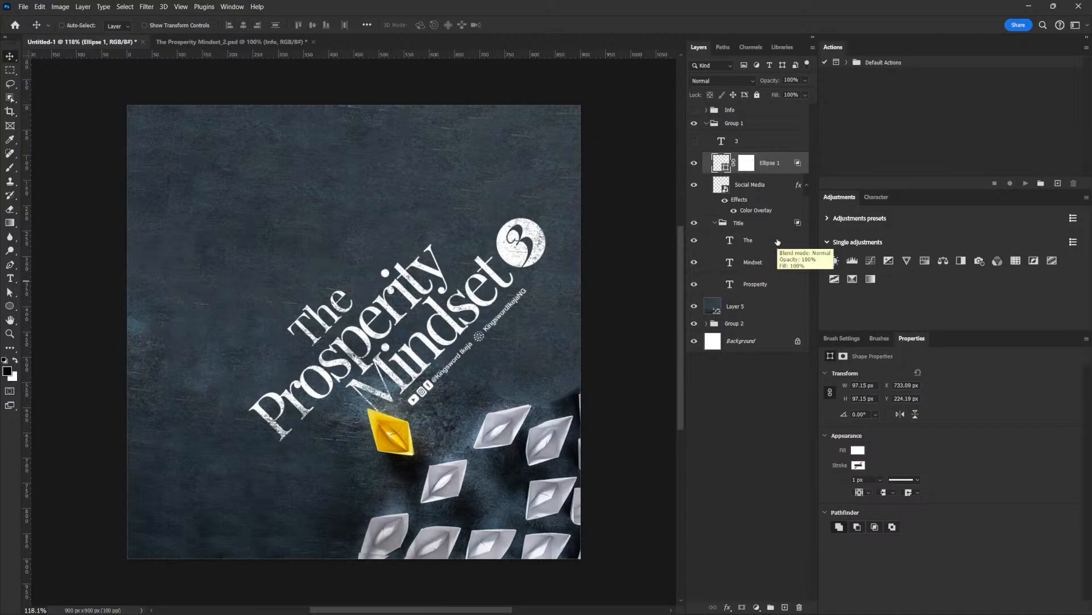
{"action": "left_click", "coordinate": [858, 450]}
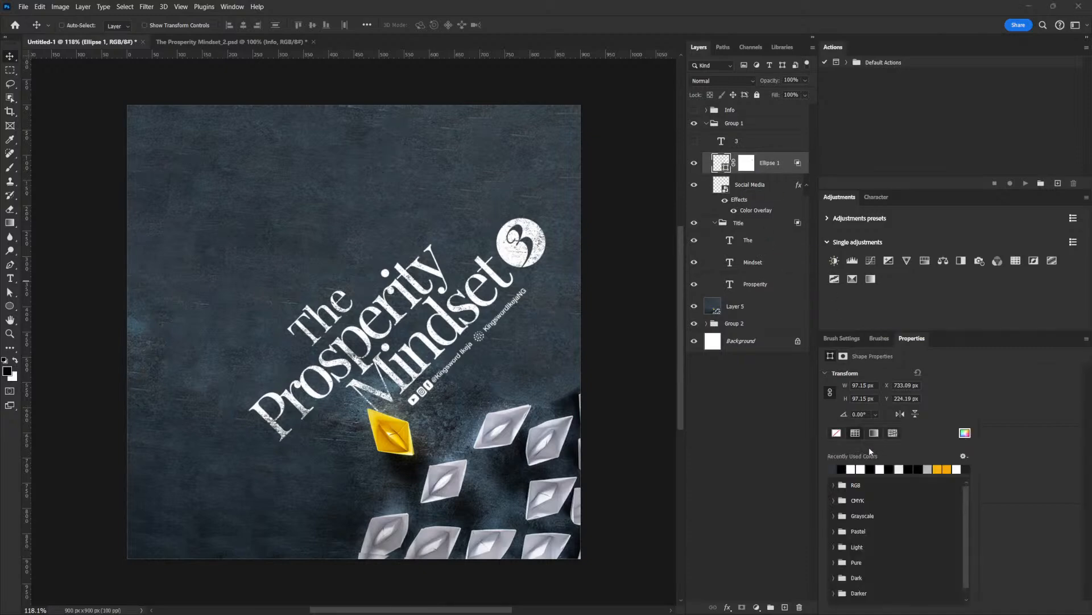
{"action": "left_click", "coordinate": [964, 434]}
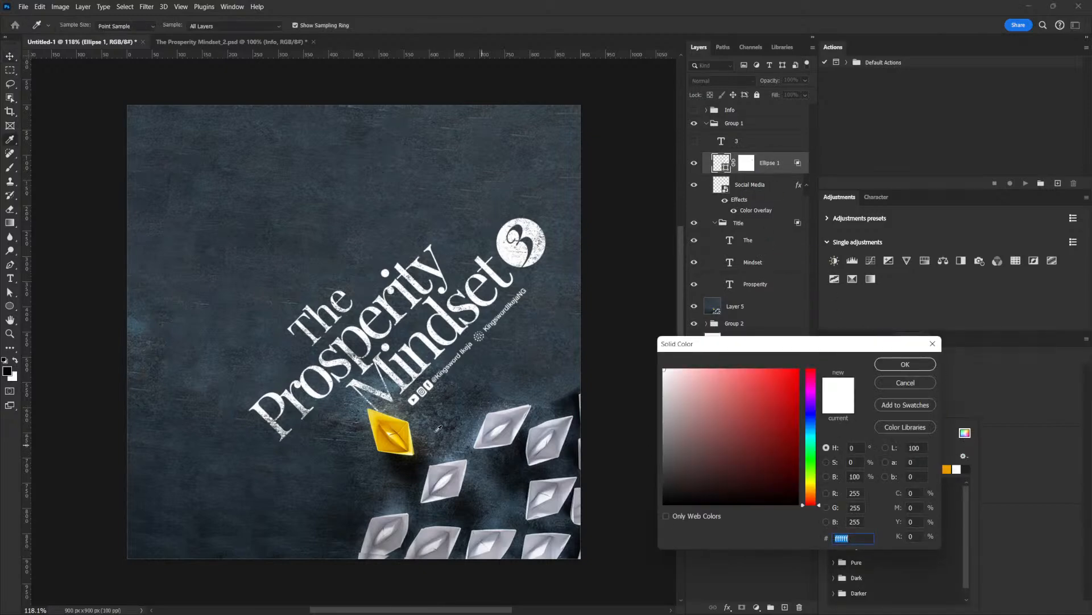
{"action": "left_click", "coordinate": [380, 418]}
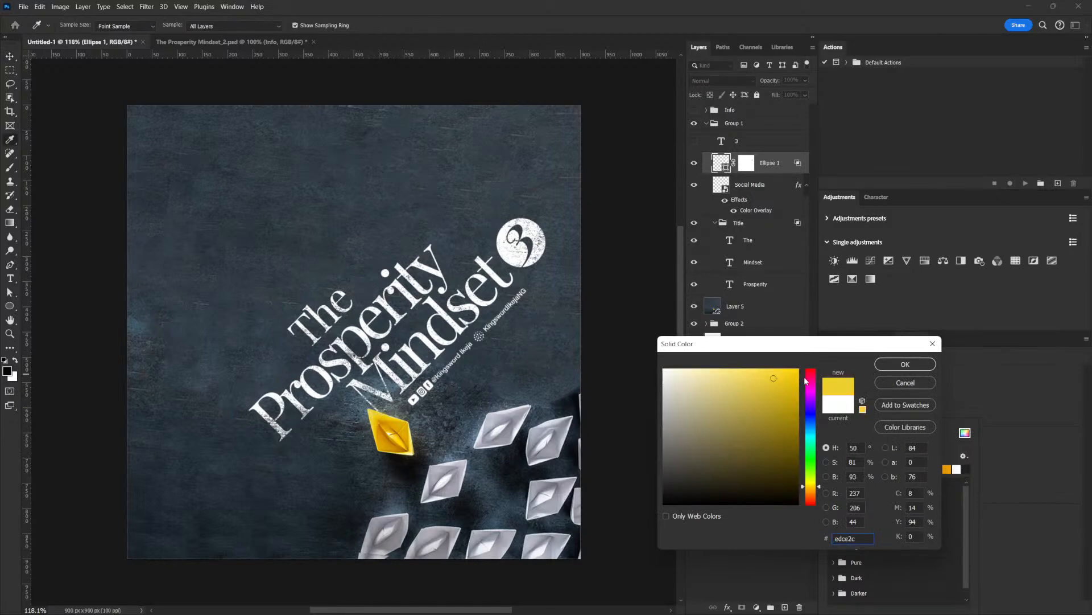
{"action": "left_click", "coordinate": [902, 364]}
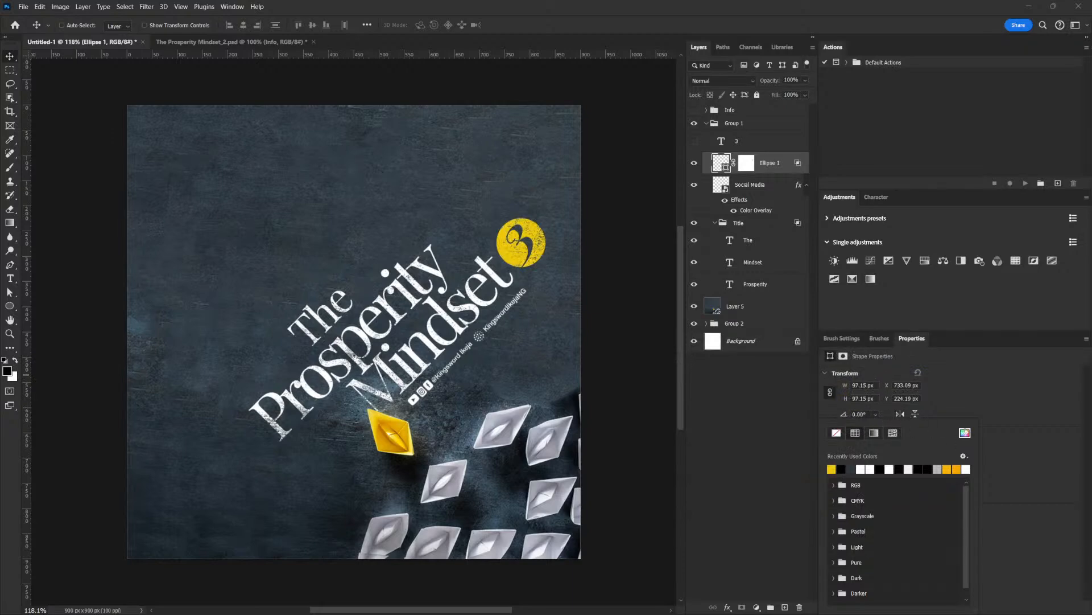
Try shifting the Ellipse 1 circle's fill to orange #ed750b
{"action": "left_click", "coordinate": [965, 432]}
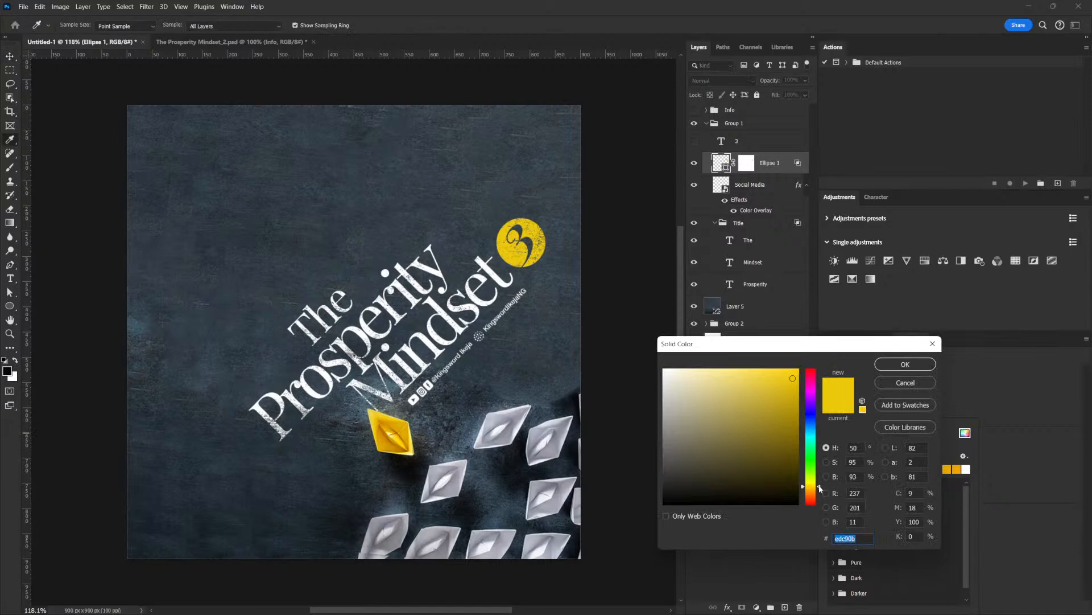
{"action": "left_click_drag", "start_coordinate": [820, 488], "coordinate": [820, 490]}
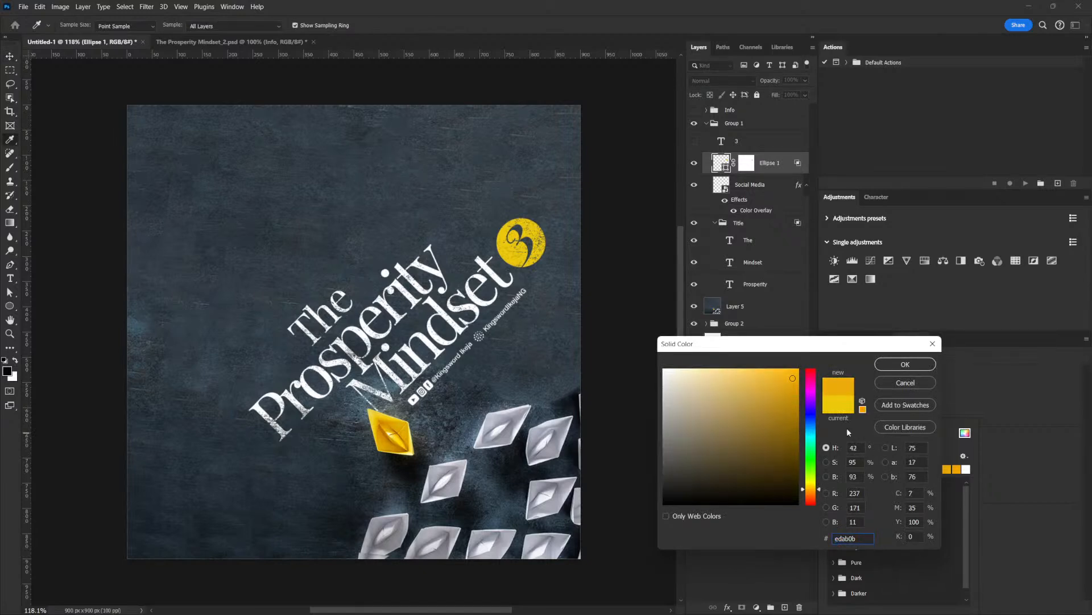
{"action": "left_click", "coordinate": [820, 493]}
{"action": "left_click", "coordinate": [820, 495]}
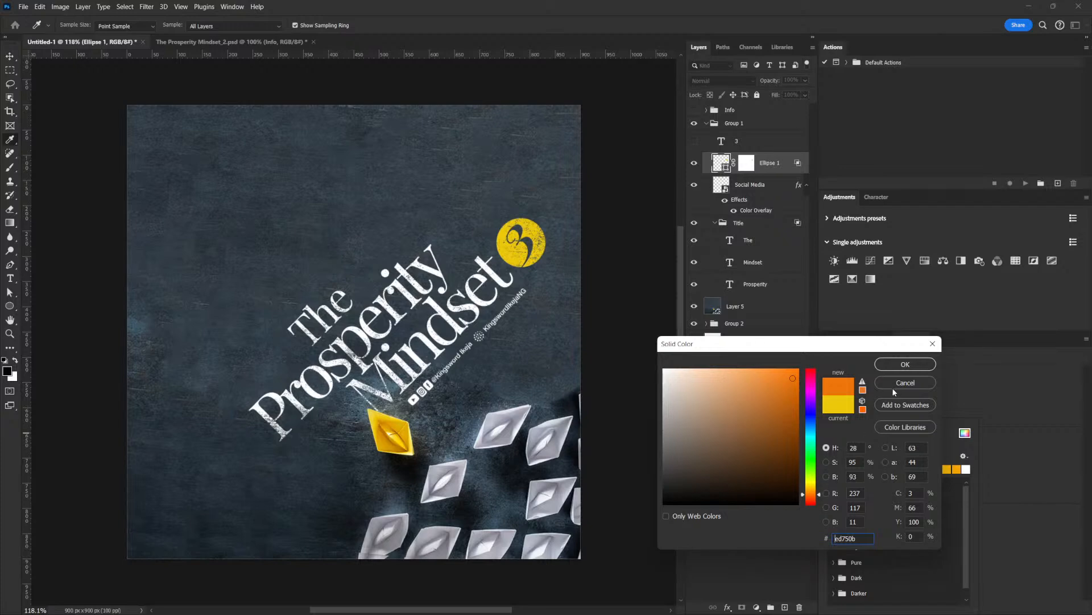
{"action": "left_click", "coordinate": [920, 366]}
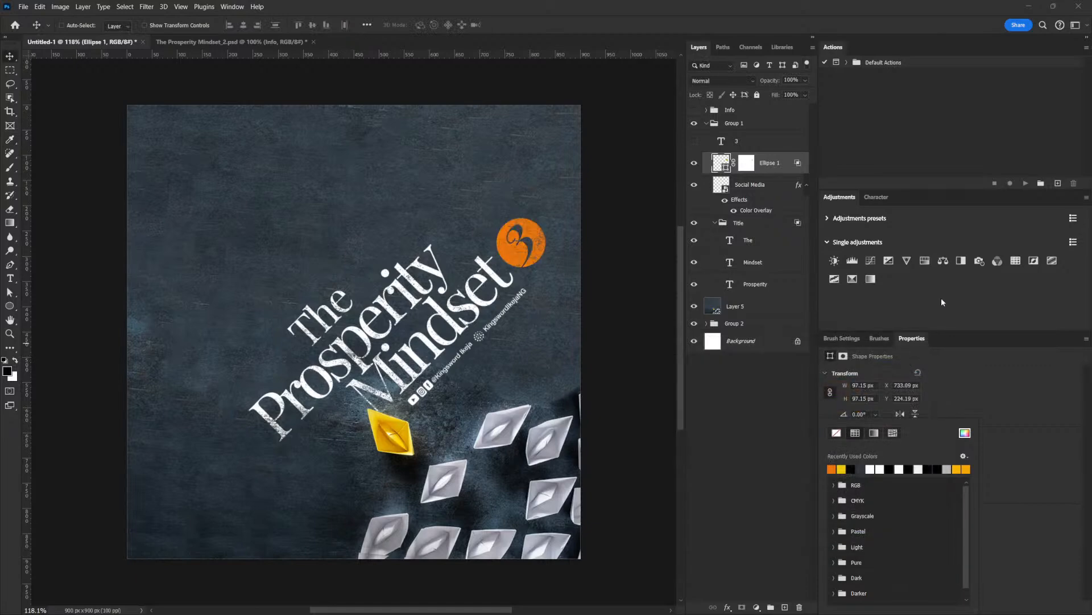
Undo the circle's colour fills, Blend If distressing and mask, back to the plain white circle with the numeral 3 layer shown
{"action": "key", "text": "ctrl+z"}
{"action": "key", "text": "ctrl+z"}
{"action": "key", "text": "ctrl+z"}
{"action": "key", "text": "ctrl+z"}
{"action": "key", "text": "ctrl+z"}
{"action": "key", "text": "ctrl+z"}
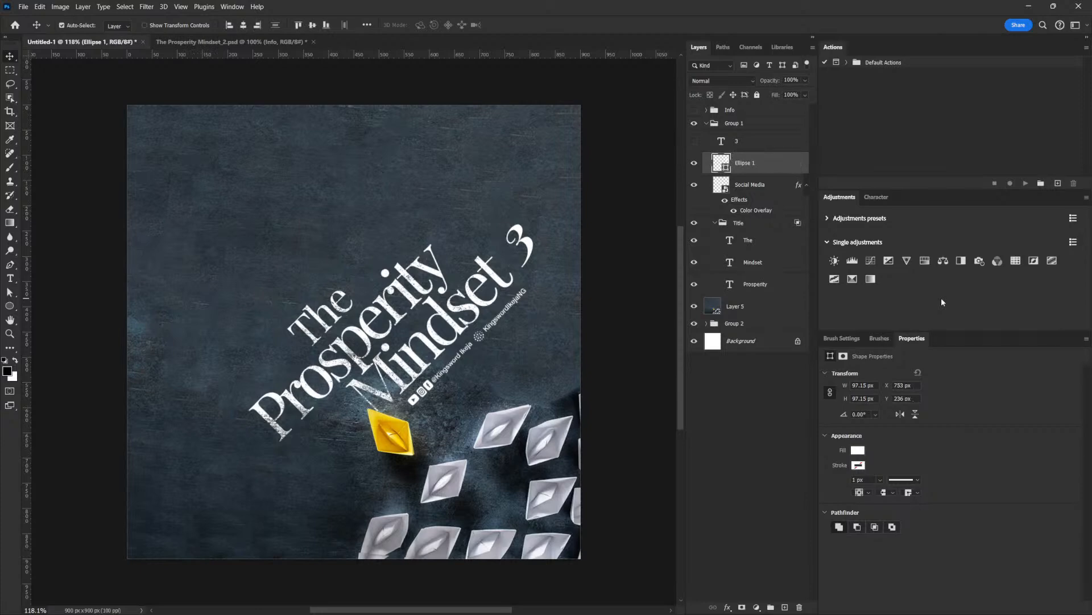
{"action": "key", "text": "ctrl+z"}
{"action": "key", "text": "ctrl+z"}
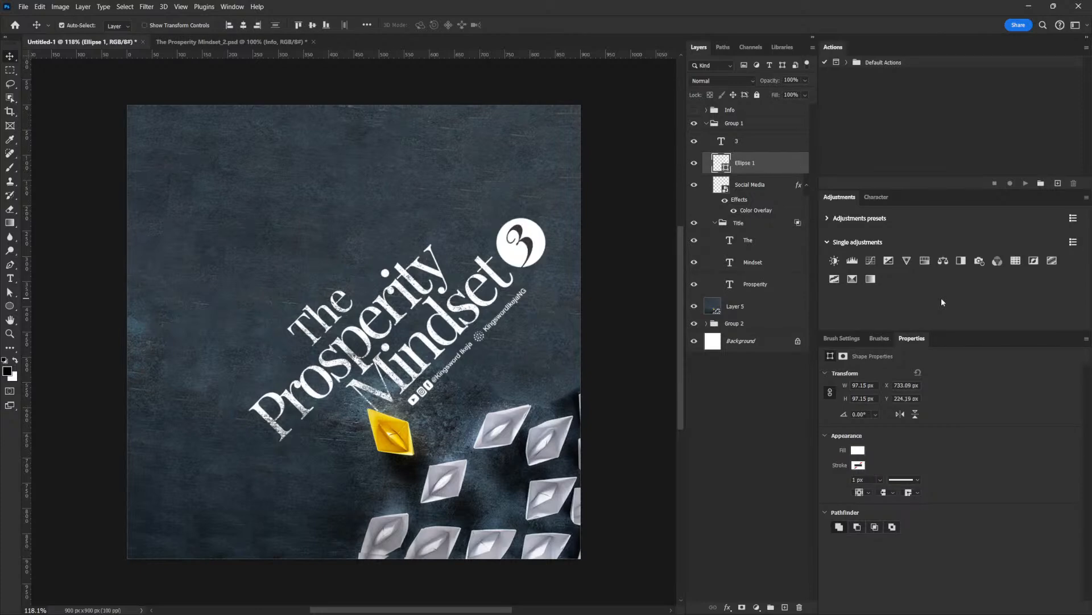
{"action": "key", "text": "ctrl+z"}
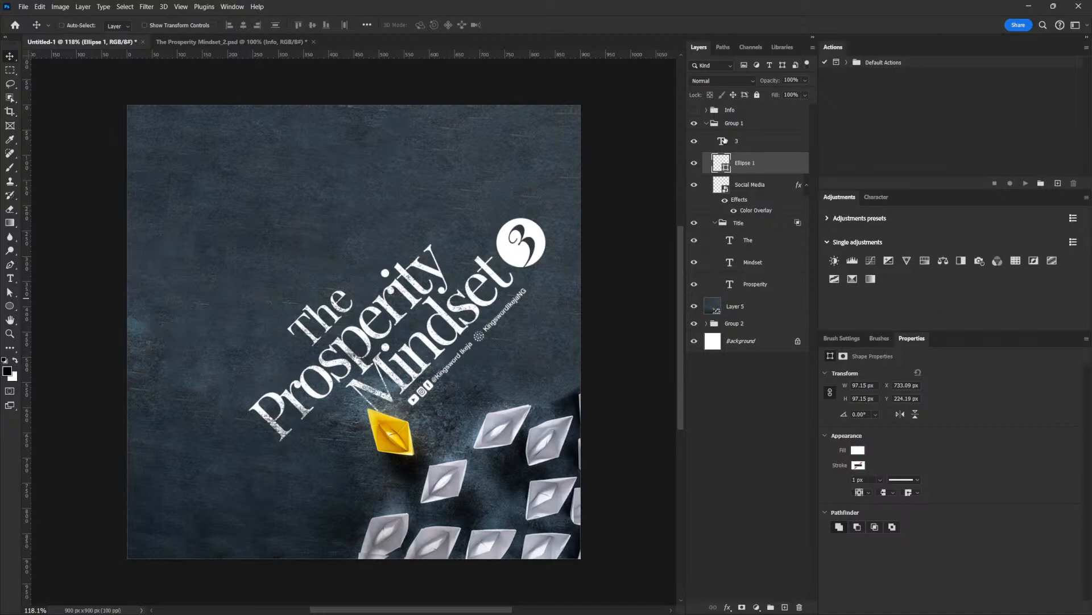
Try the Black and Black Italic styles of Playfair Display on the numeral 3
{"action": "left_click", "coordinate": [728, 141]}
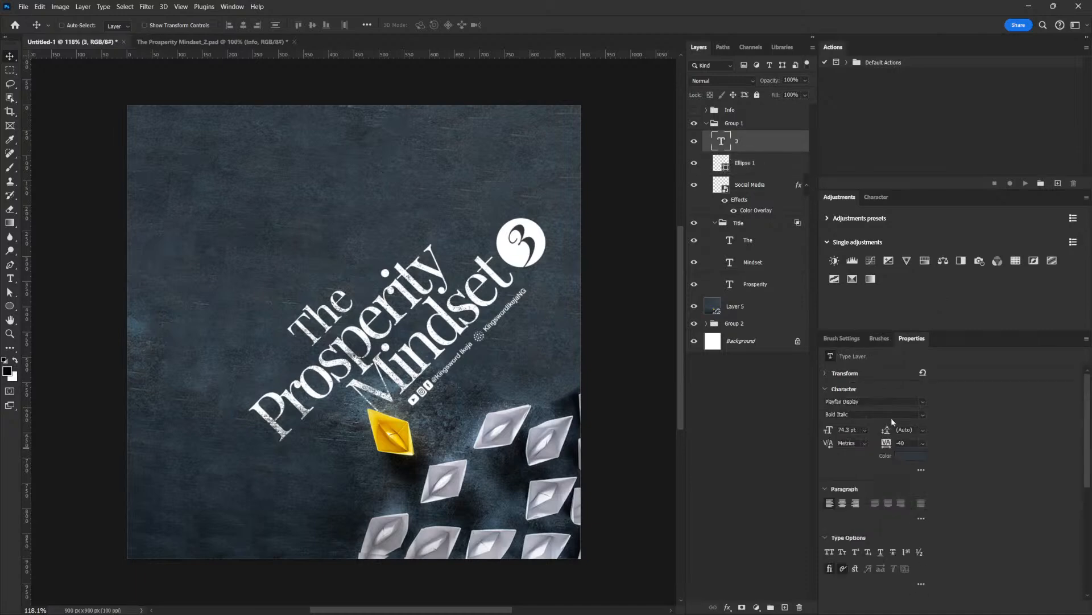
{"action": "left_click", "coordinate": [922, 414]}
{"action": "left_click", "coordinate": [882, 460]}
{"action": "left_click", "coordinate": [922, 415]}
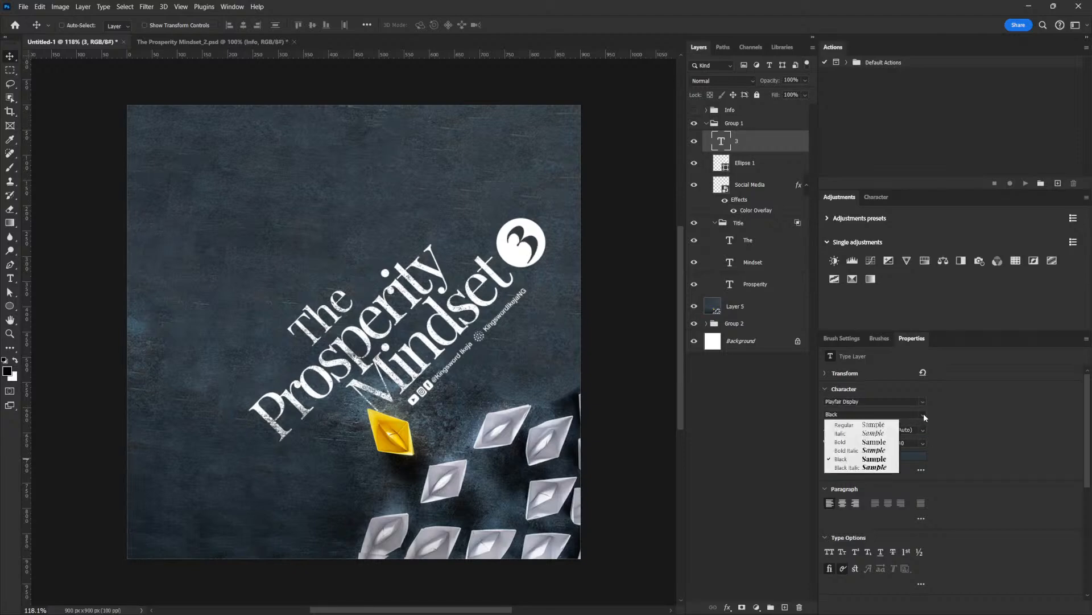
{"action": "left_click", "coordinate": [886, 467]}
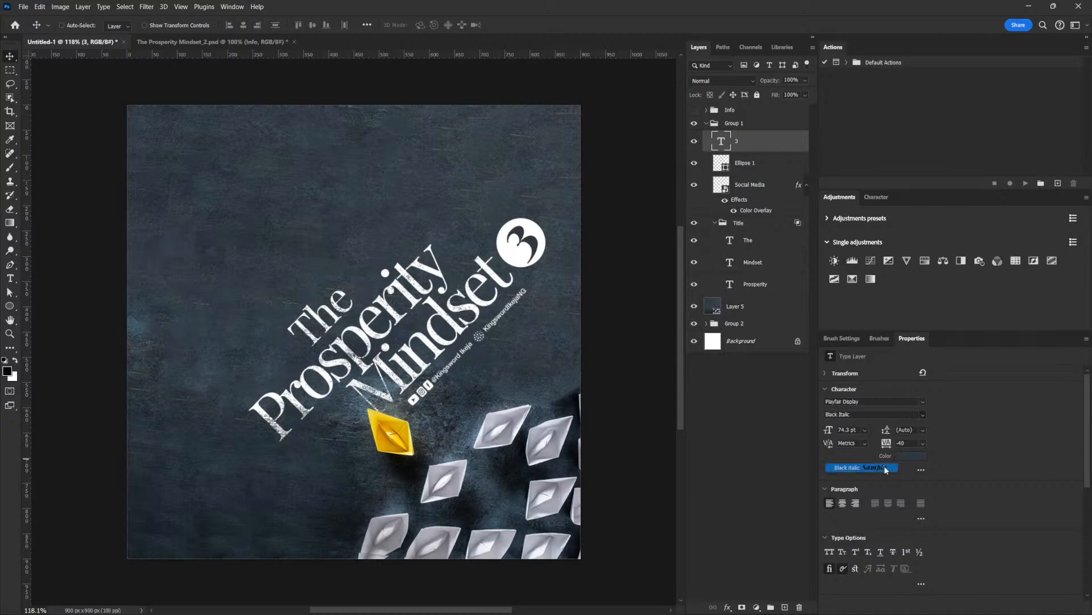
{"action": "left_click", "coordinate": [922, 416]}
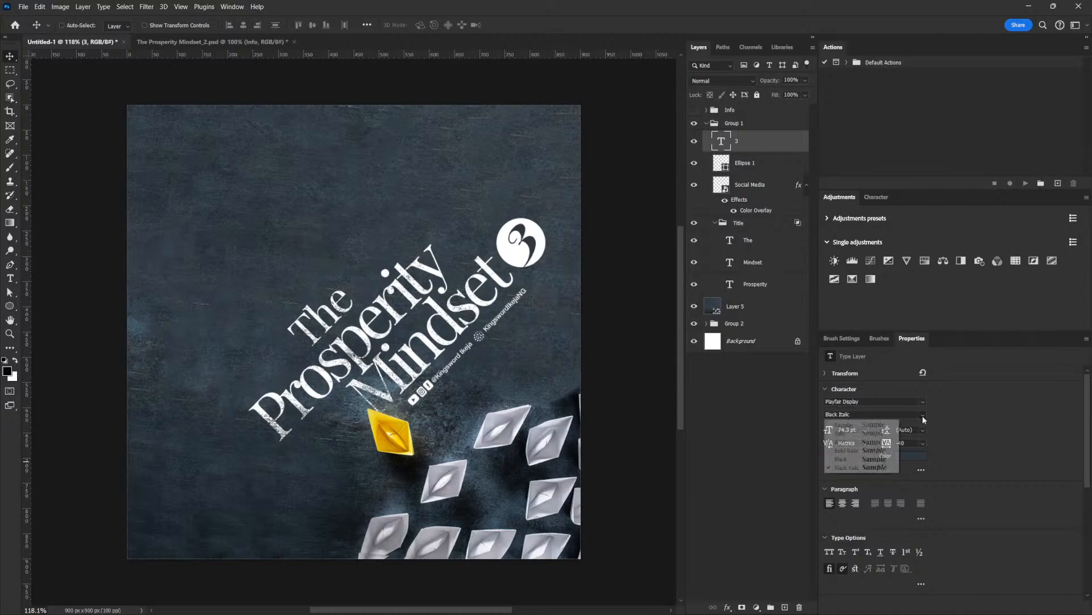
{"action": "left_click", "coordinate": [881, 459]}
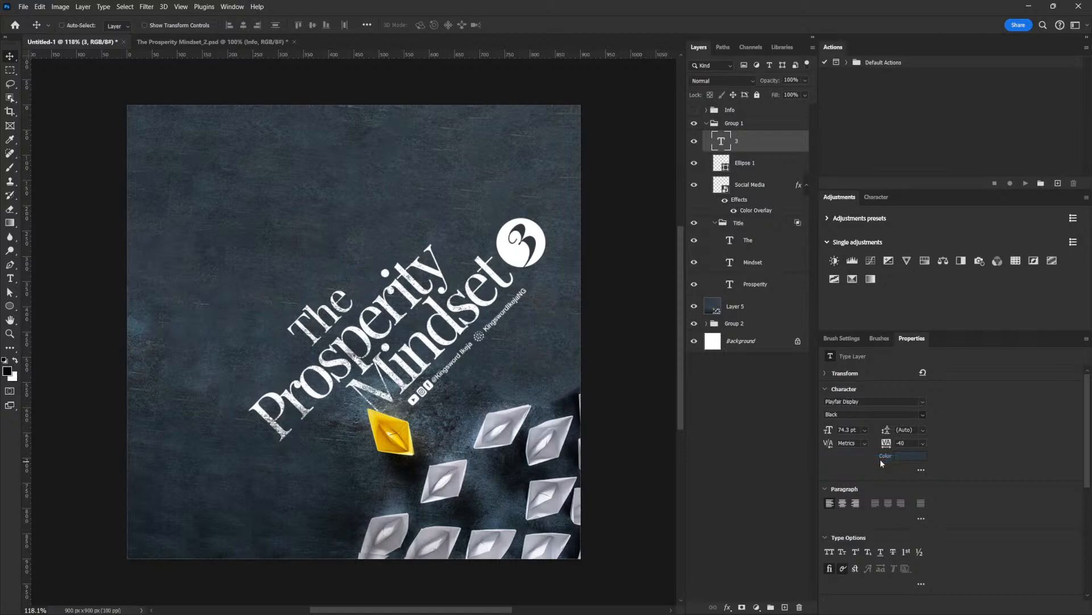
Set the numeral 3 in Montserrat ExtraBold and reposition it within the circle
{"action": "left_click", "coordinate": [923, 401]}
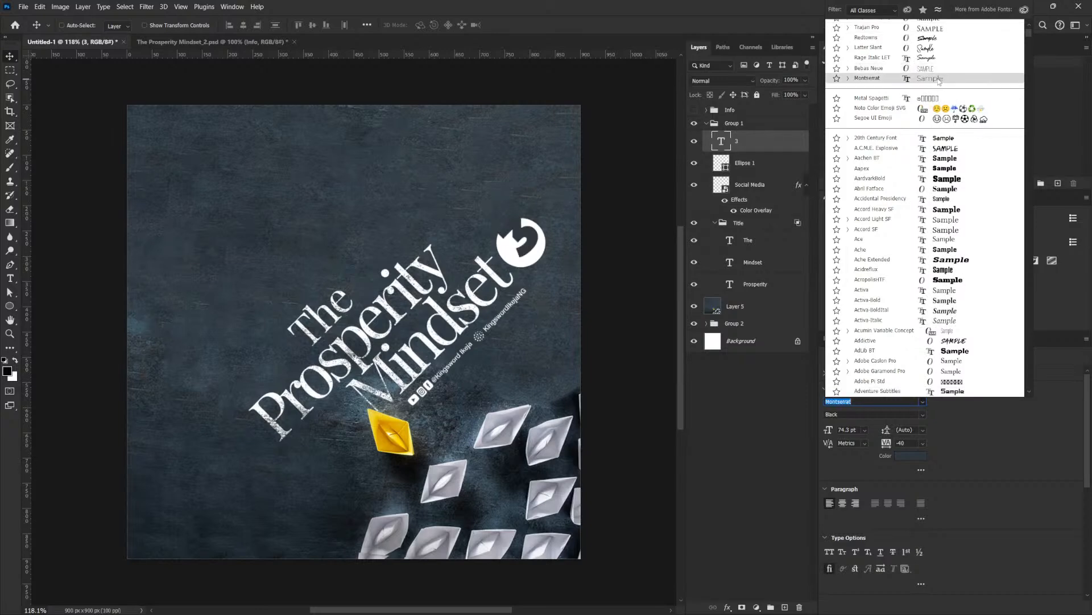
{"action": "key", "text": "Return"}
{"action": "left_click", "coordinate": [923, 416]}
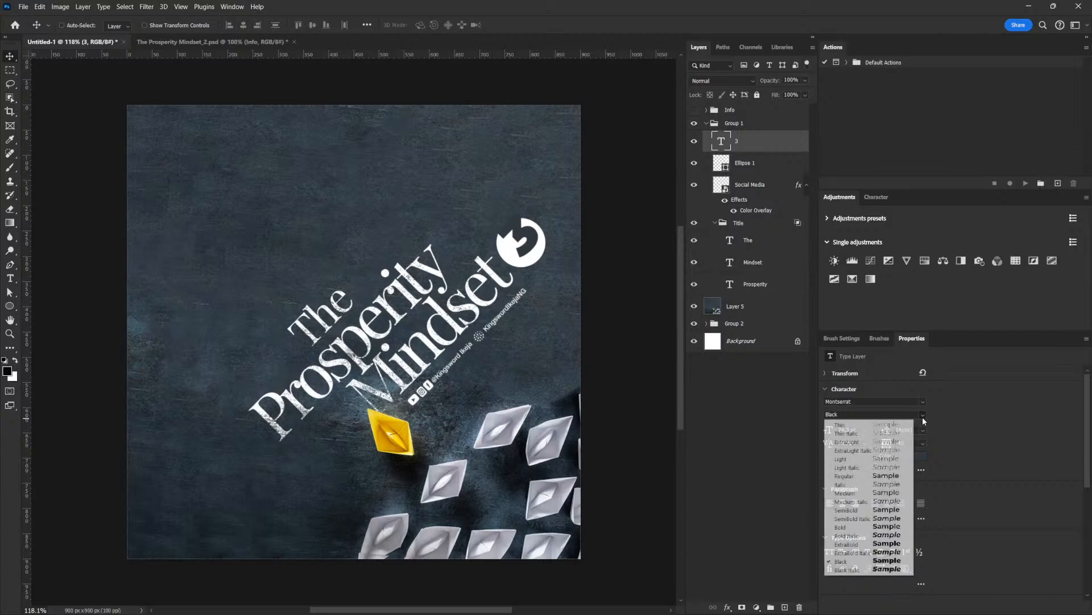
{"action": "left_click", "coordinate": [890, 528]}
{"action": "left_click_drag", "start_coordinate": [534, 233], "coordinate": [538, 242]}
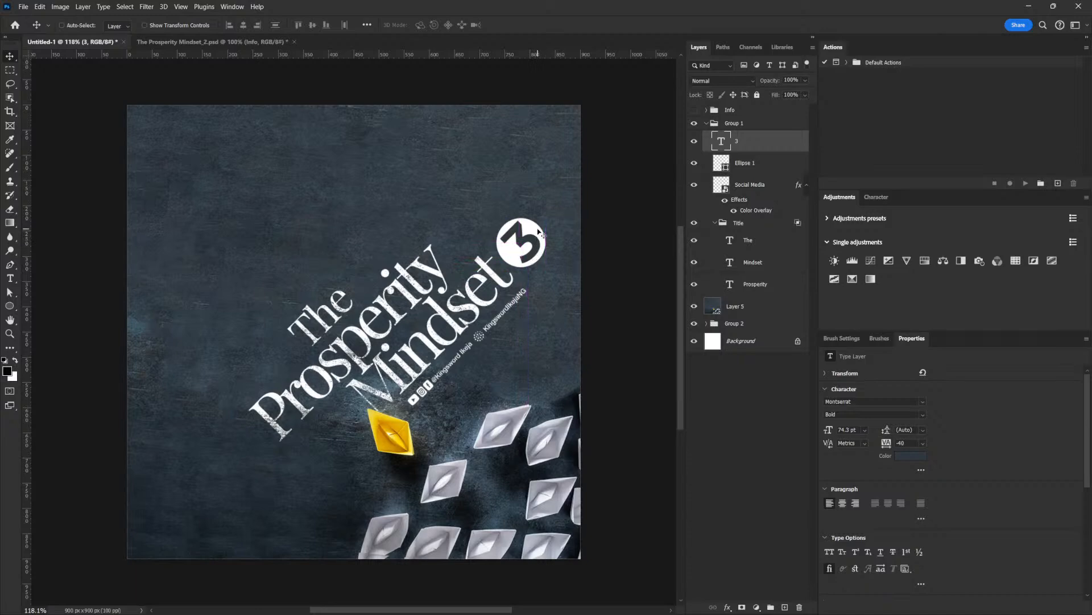
{"action": "left_click", "coordinate": [923, 415]}
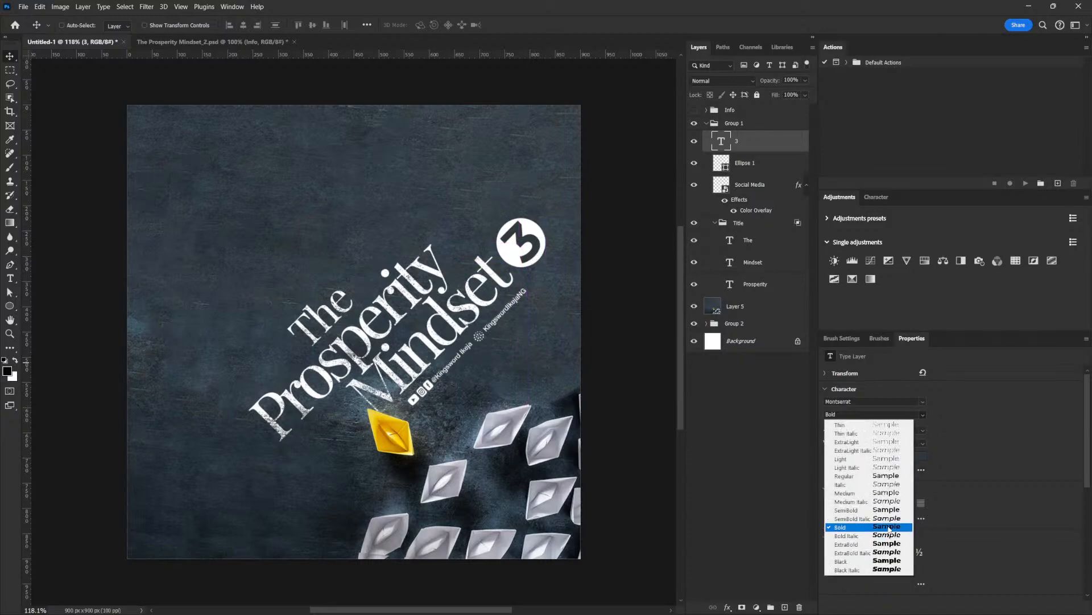
{"action": "left_click", "coordinate": [886, 545]}
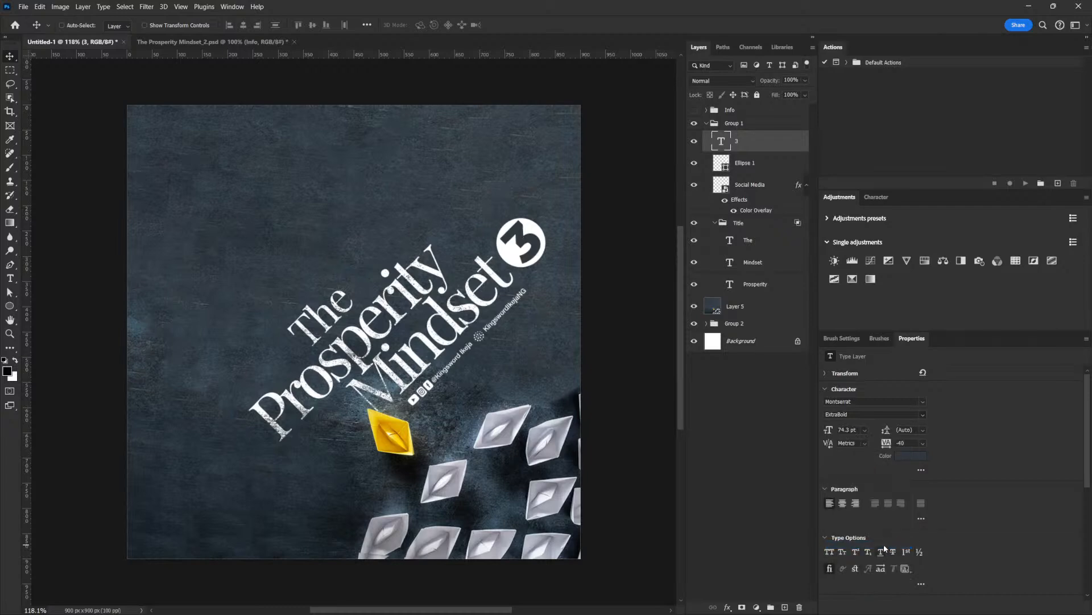
Scale the numeral 3 down to about 57.54 pt inside the circle
{"action": "key", "text": "ctrl+t"}
{"action": "left_click_drag", "start_coordinate": [547, 221], "coordinate": [552, 219]}
{"action": "key", "text": "Return"}
Hide the numeral 3 text layer and cut its shape out of Ellipse 1 with a layer mask
{"action": "left_click", "coordinate": [722, 140], "text": "ctrl"}
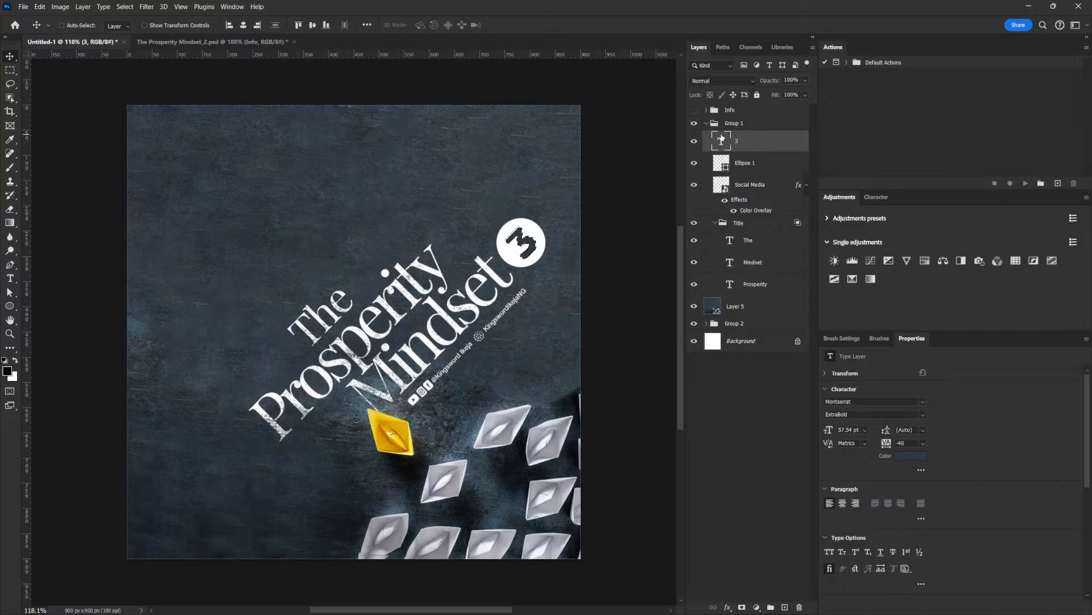
{"action": "left_click", "coordinate": [694, 140]}
{"action": "left_click", "coordinate": [750, 162]}
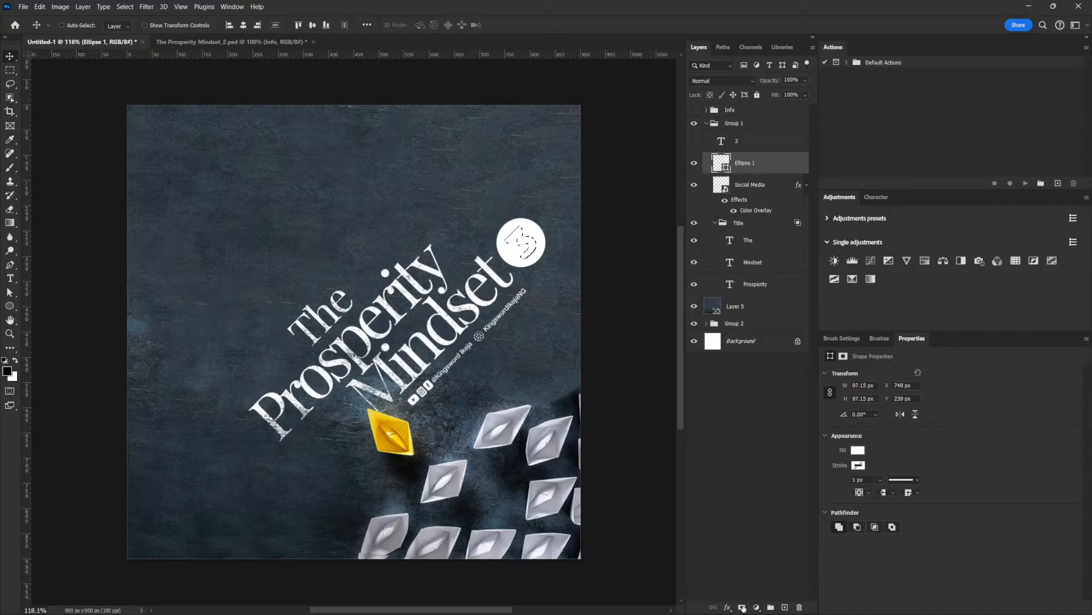
{"action": "left_click", "coordinate": [745, 607]}
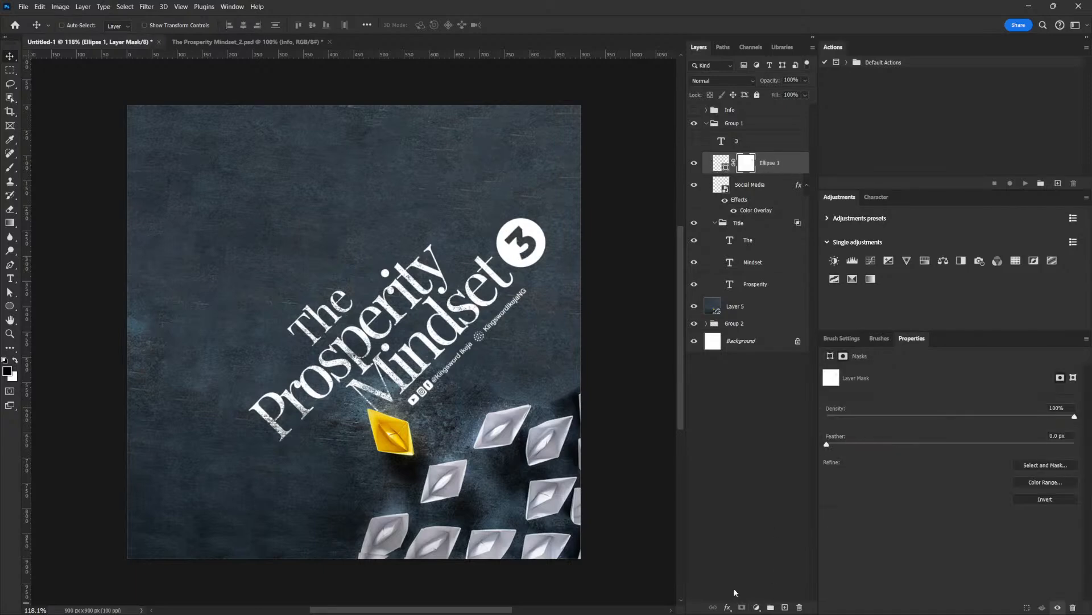
Fill the Ellipse 1 circle with the recently used yellow
{"action": "left_click", "coordinate": [722, 167]}
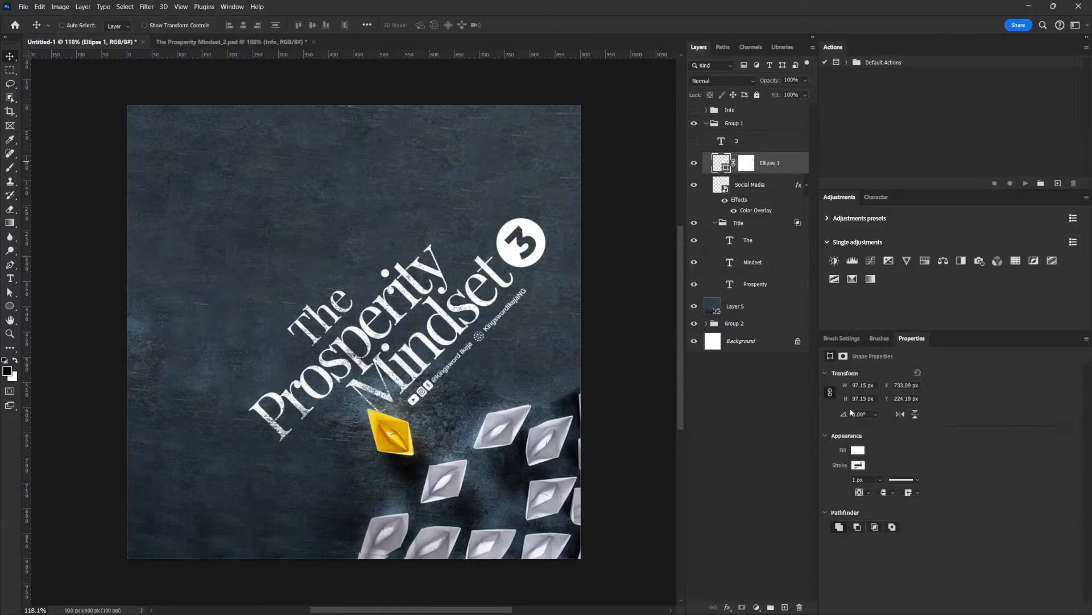
{"action": "left_click", "coordinate": [862, 451]}
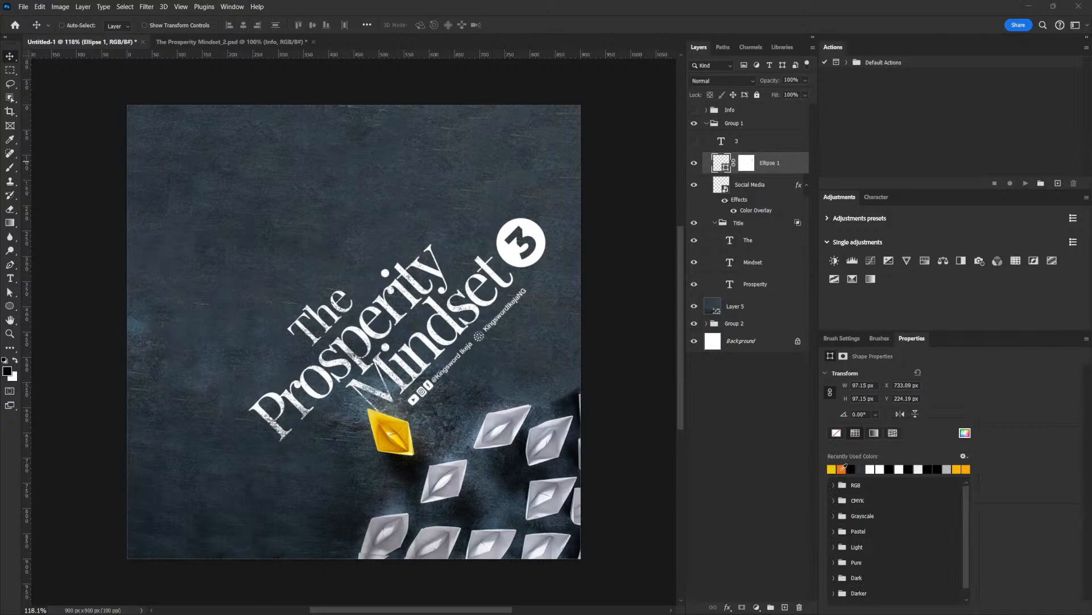
{"action": "left_click", "coordinate": [843, 468]}
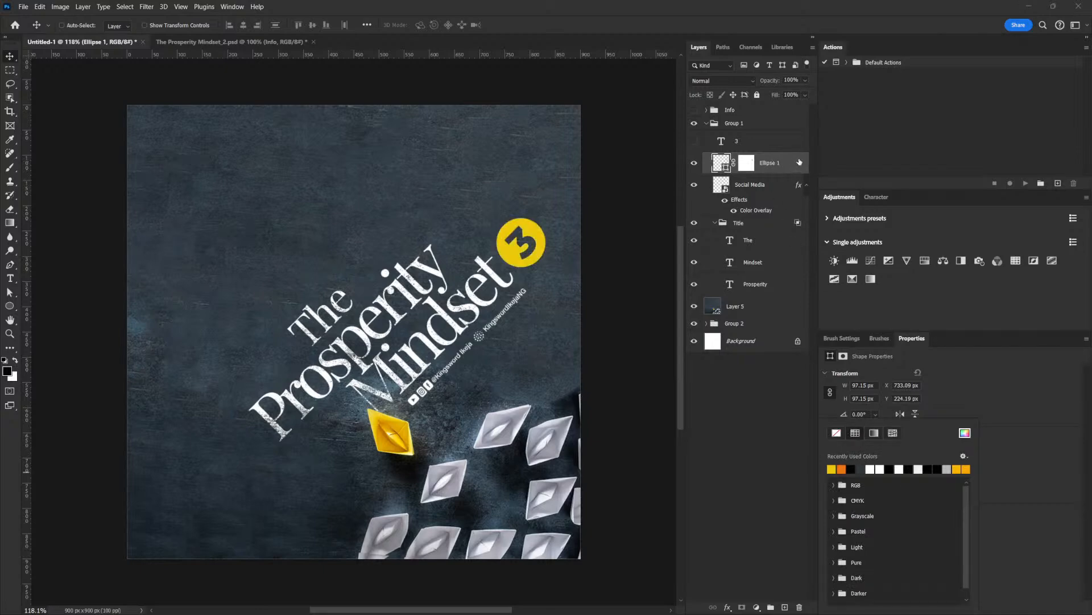
Distress the yellow Ellipse 1 circle by lowering and splitting the white Blend If slider for the underlying layer
{"action": "left_click", "coordinate": [798, 163]}
{"action": "double_click", "coordinate": [800, 161]}
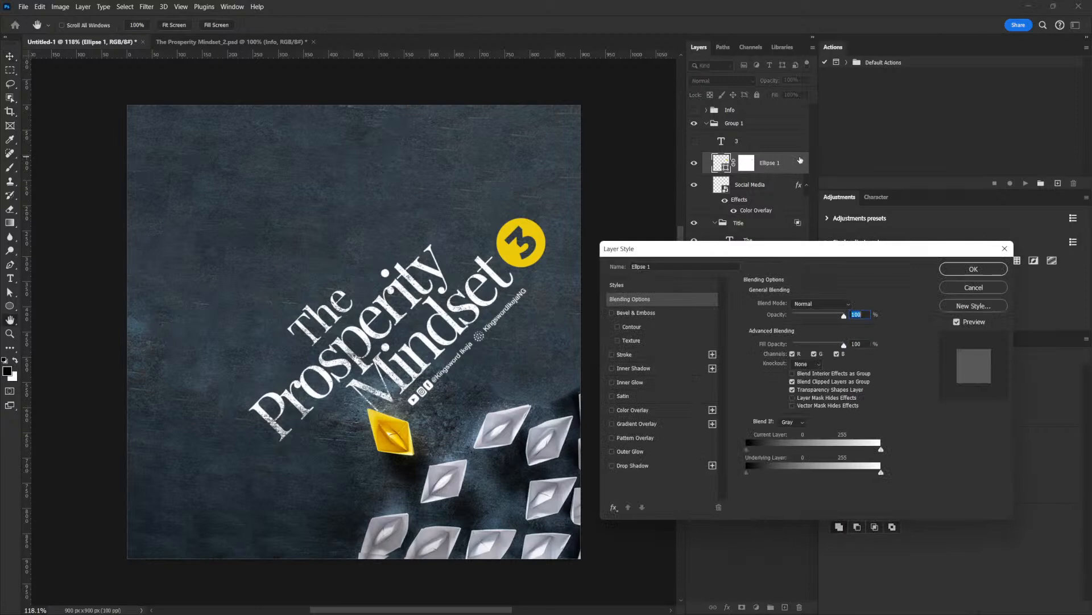
{"action": "left_click_drag", "start_coordinate": [881, 472], "coordinate": [779, 477]}
{"action": "key", "text": "alt"}
{"action": "left_click", "coordinate": [971, 270]}
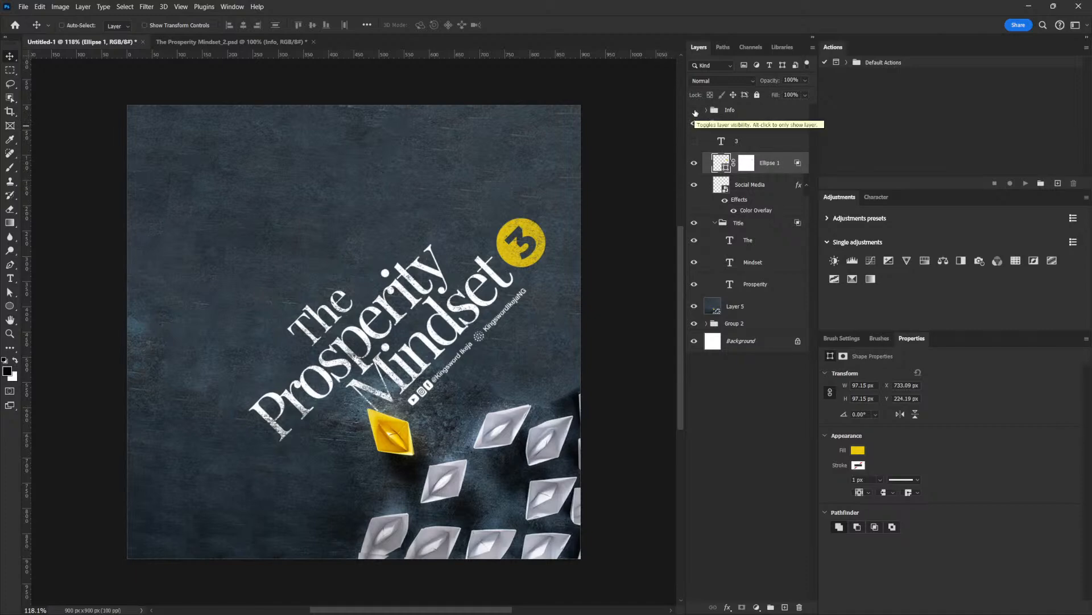
Move the Social Media line slightly closer beneath Mindset, to X 551 px and Y 359 px
{"action": "left_click", "coordinate": [762, 185]}
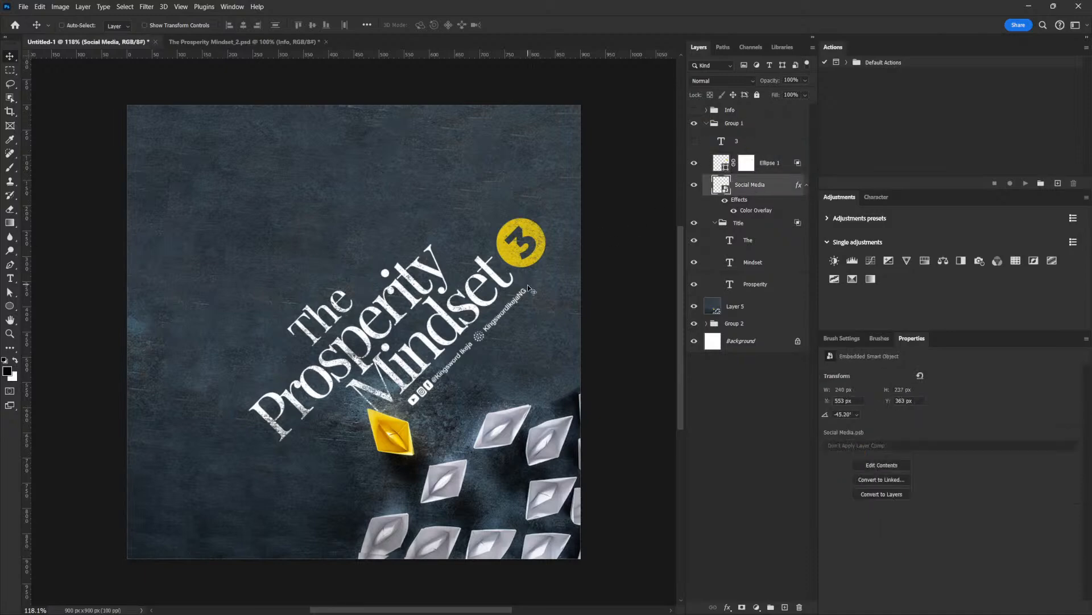
{"action": "left_click_drag", "start_coordinate": [530, 288], "coordinate": [525, 283]}
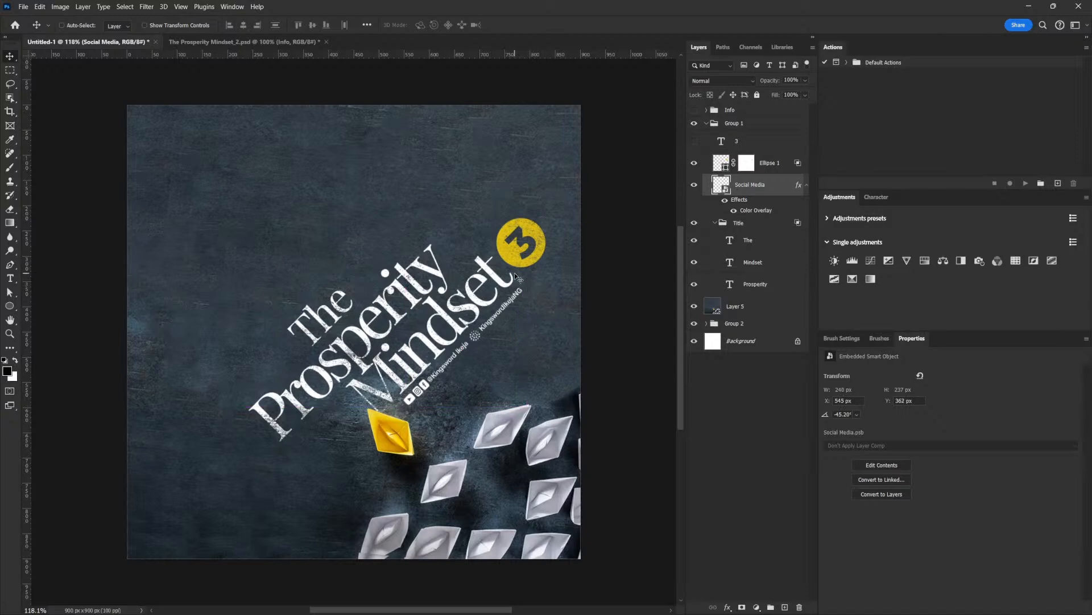
{"action": "key", "text": "Right"}
{"action": "key", "text": "Right"}
{"action": "key", "text": "Right"}
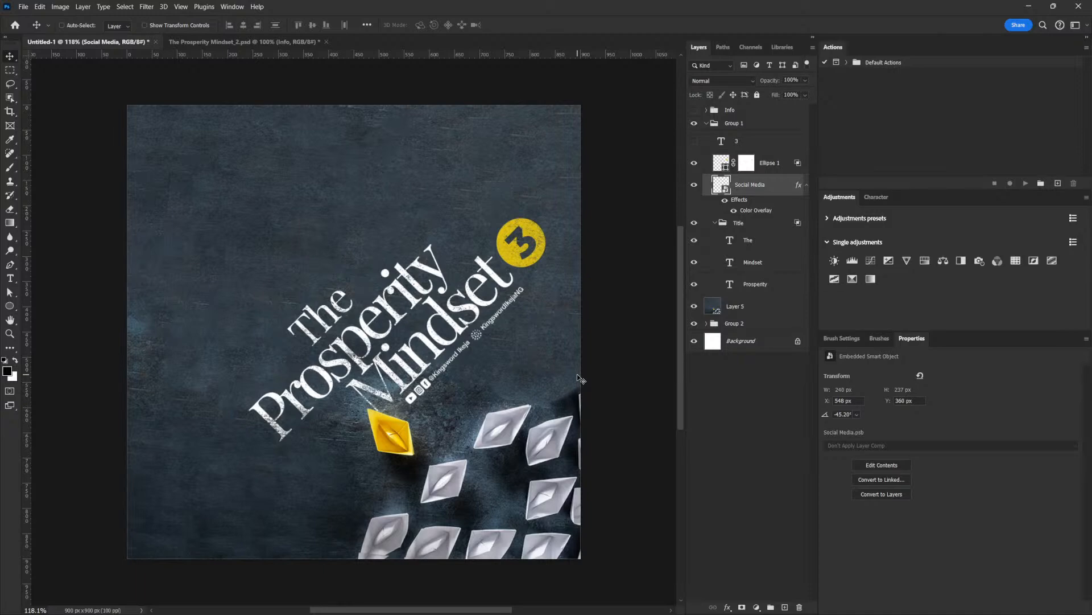
{"action": "key", "text": "Right"}
{"action": "key", "text": "Right"}
{"action": "key", "text": "Right"}
{"action": "key", "text": "Up"}
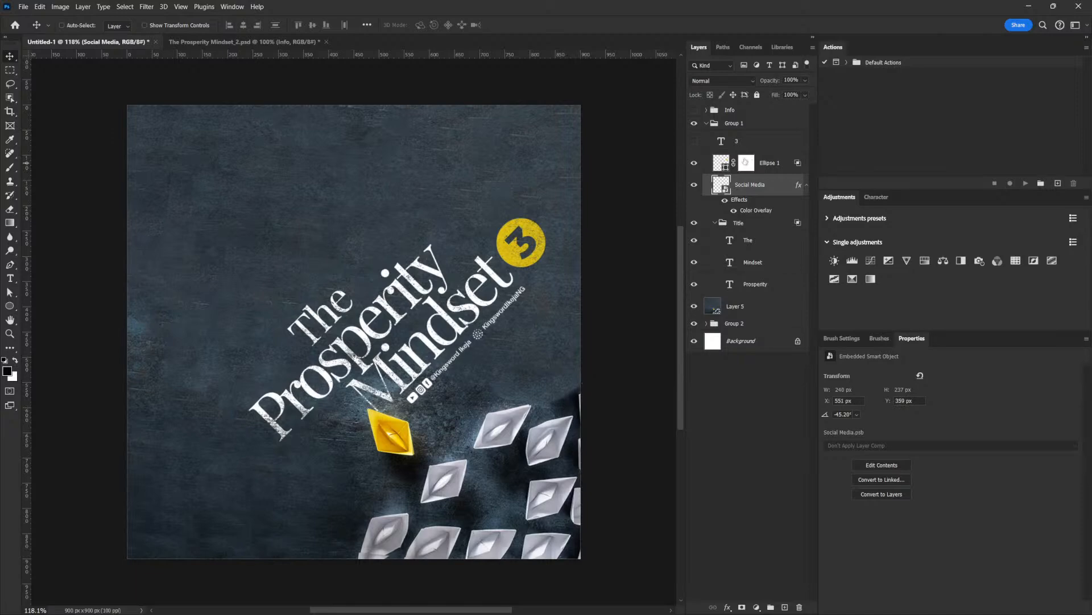
Show the Info group and scale it down to 73.32% near the poster's lower-left corner
{"action": "left_click", "coordinate": [694, 109]}
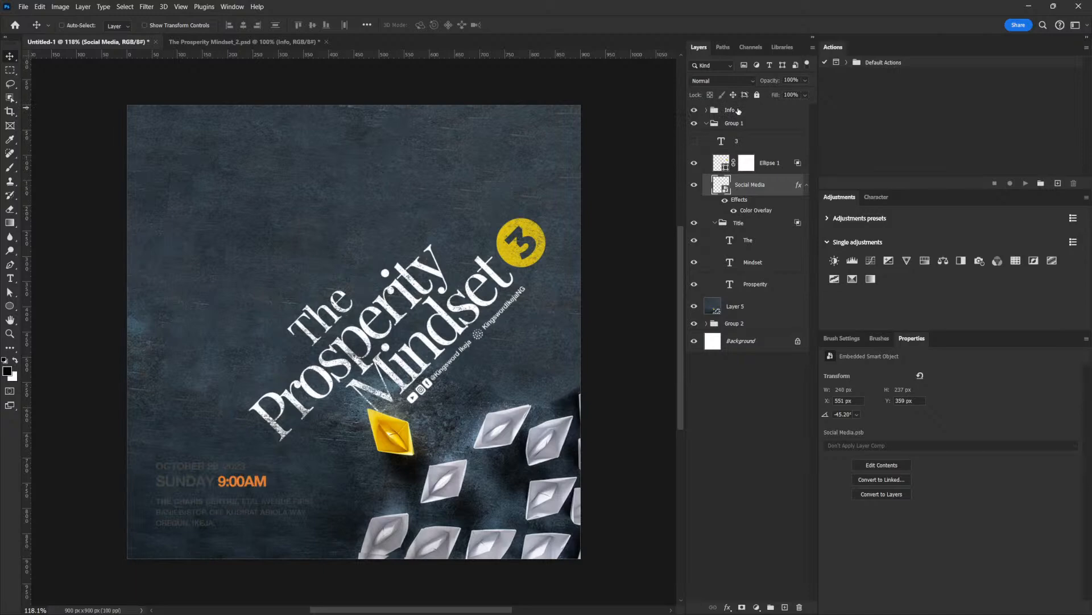
{"action": "left_click", "coordinate": [737, 110]}
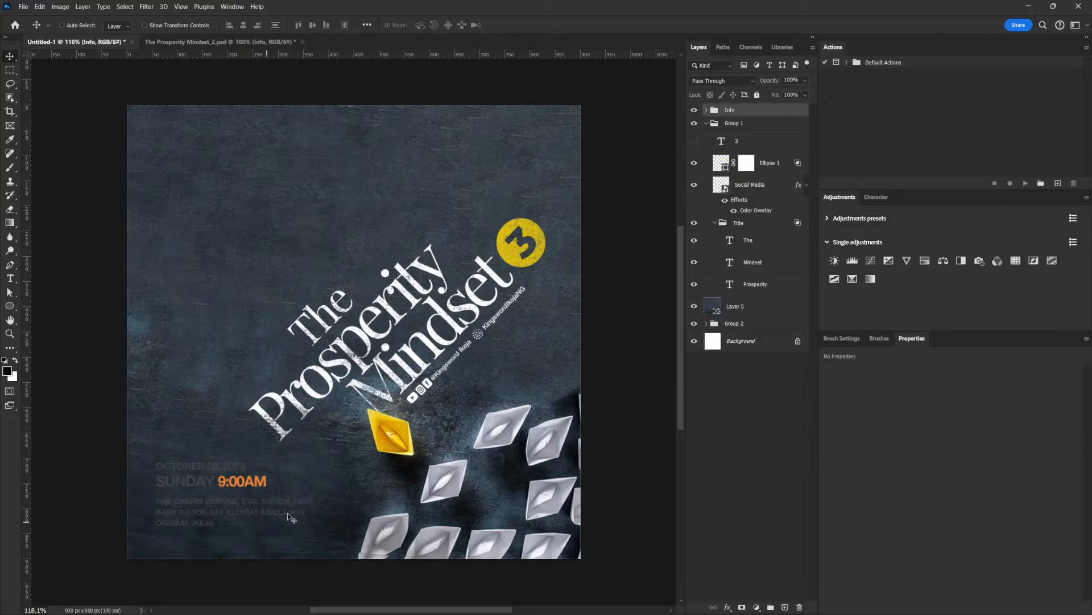
{"action": "key", "text": "ctrl+t"}
{"action": "left_click_drag", "start_coordinate": [313, 461], "coordinate": [253, 500]}
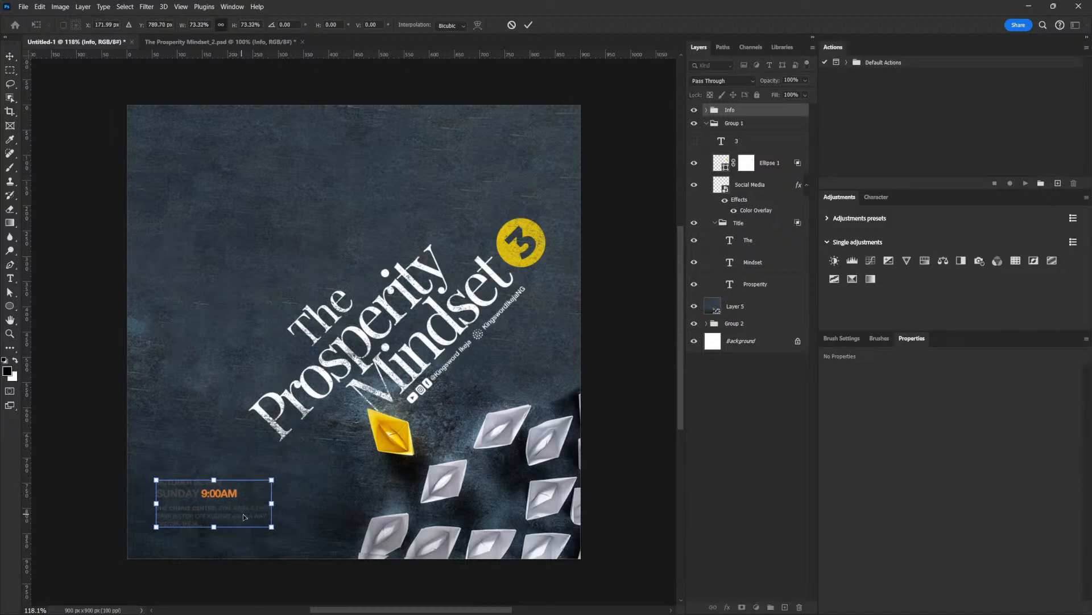
{"action": "key", "text": "Return"}
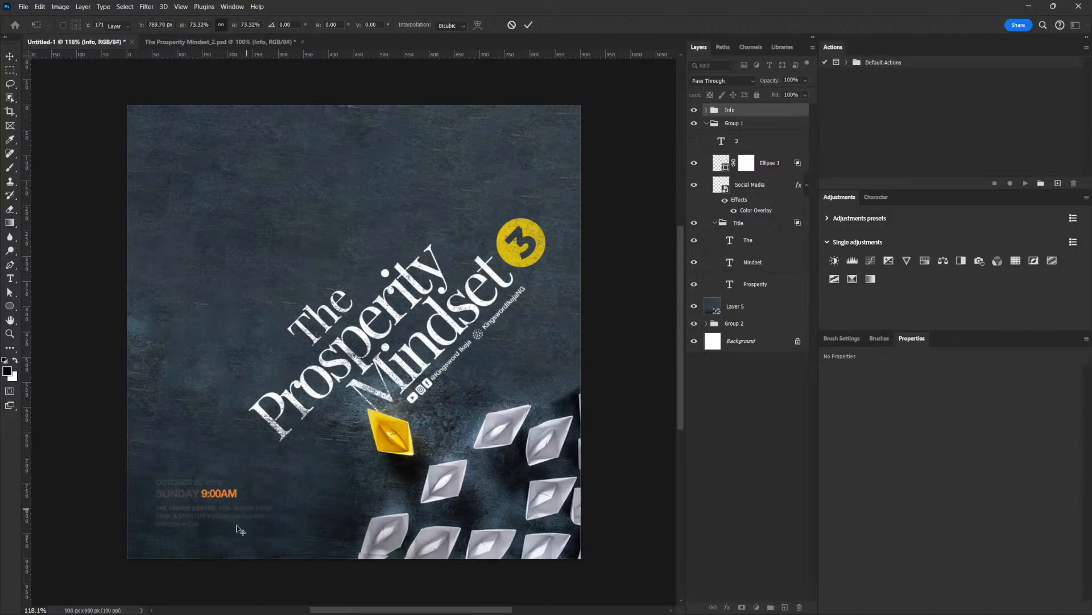
Try the Info group in the empty background area above the title
{"action": "left_click_drag", "start_coordinate": [205, 555], "coordinate": [360, 239]}
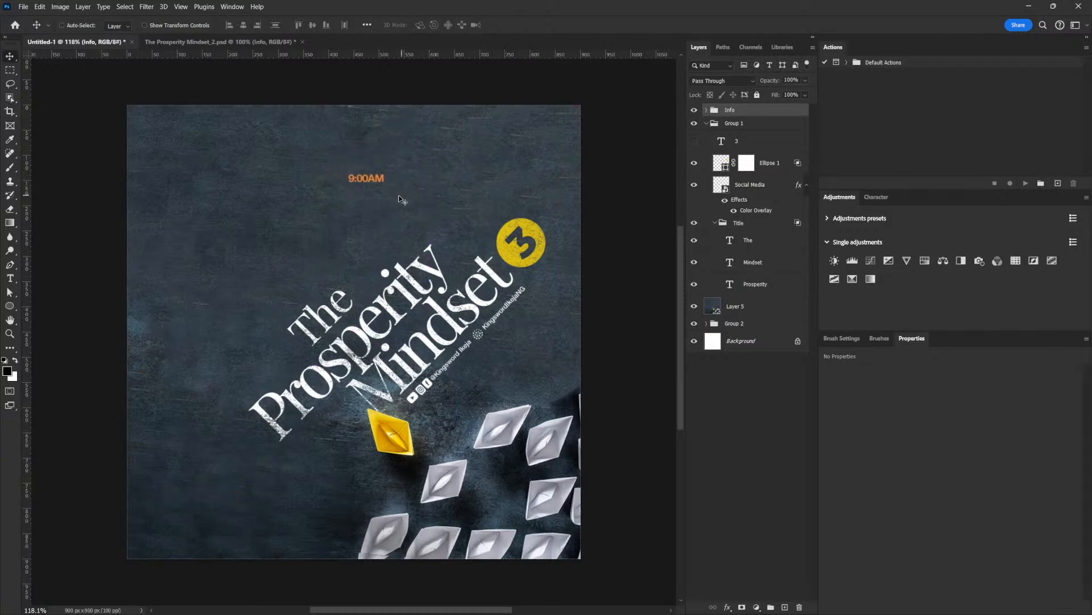
{"action": "left_click_drag", "start_coordinate": [389, 182], "coordinate": [498, 265]}
{"action": "key", "text": "ctrl+t"}
{"action": "key", "text": "Return"}
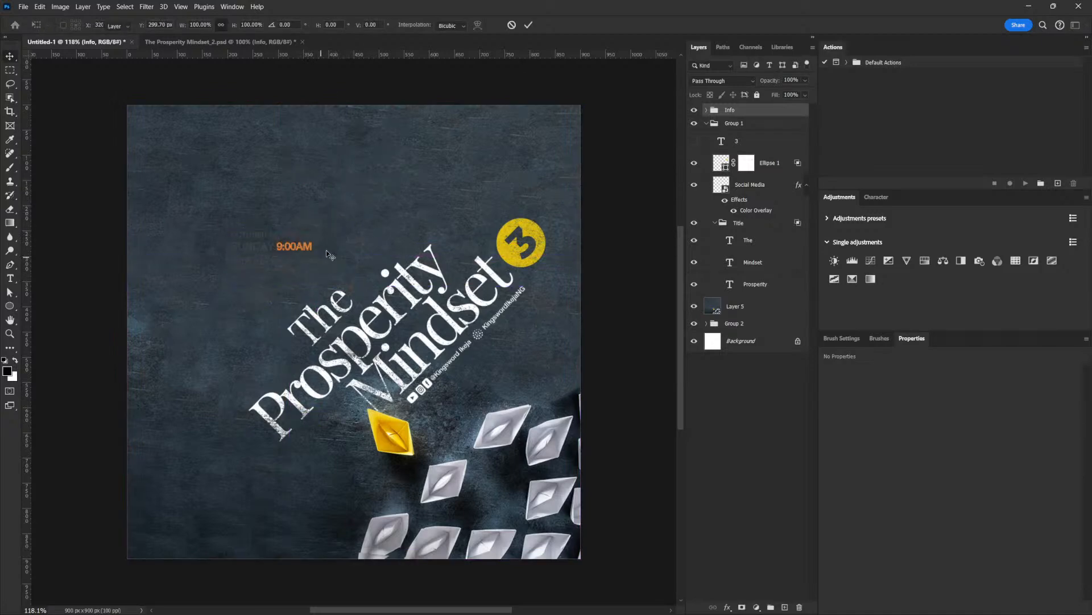
Set the text colour of all three text layers in the Info group to white, ffffff
{"action": "left_click", "coordinate": [706, 123]}
{"action": "left_click", "coordinate": [706, 110]}
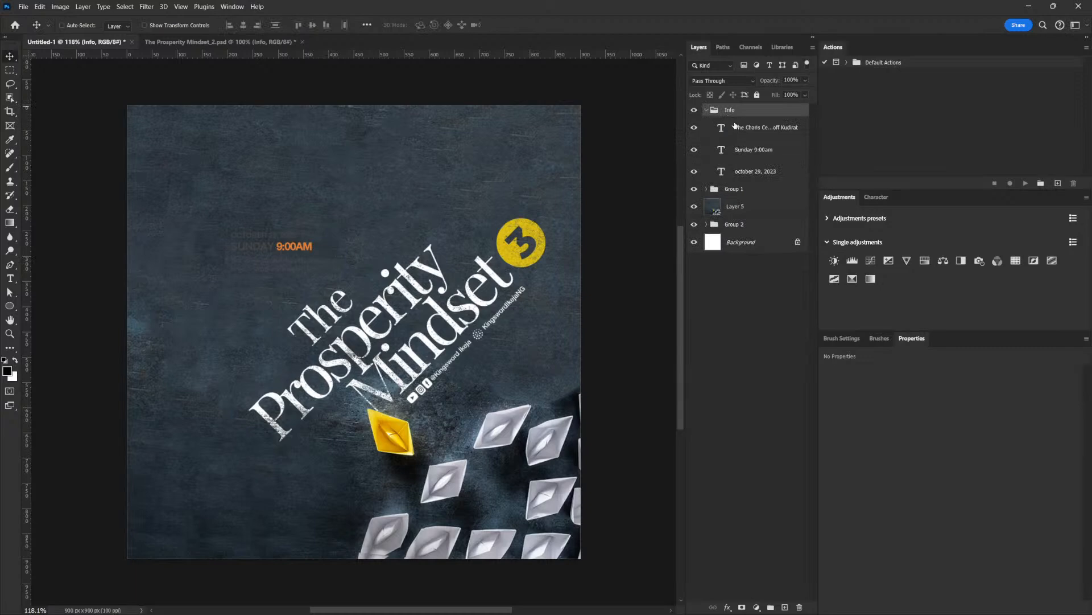
{"action": "left_click", "coordinate": [735, 126]}
{"action": "left_click", "coordinate": [756, 170]}
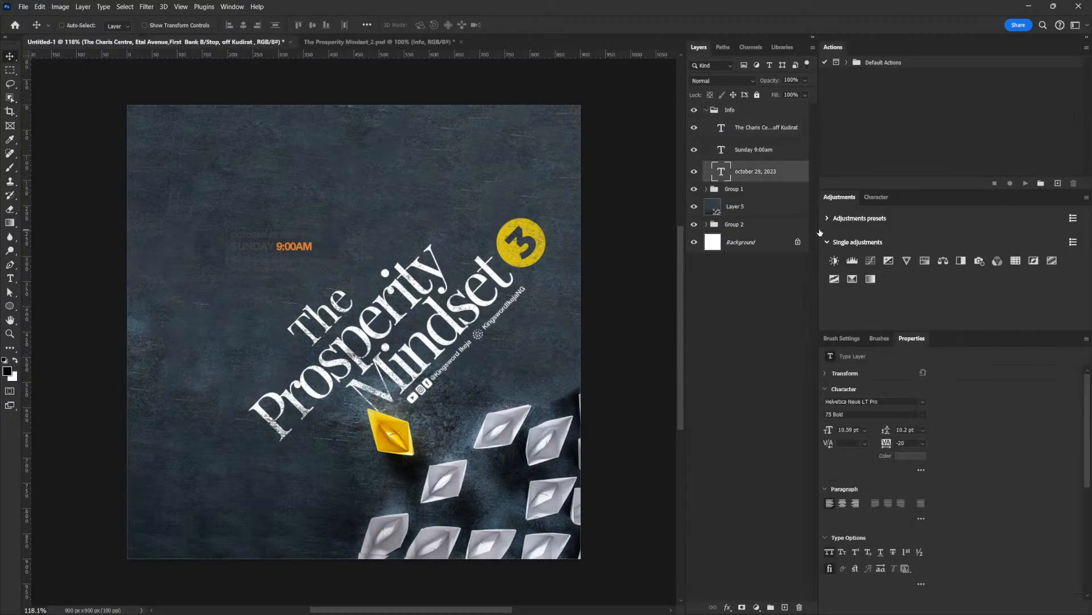
{"action": "left_click", "coordinate": [771, 131], "text": "shift"}
{"action": "left_click", "coordinate": [911, 455]}
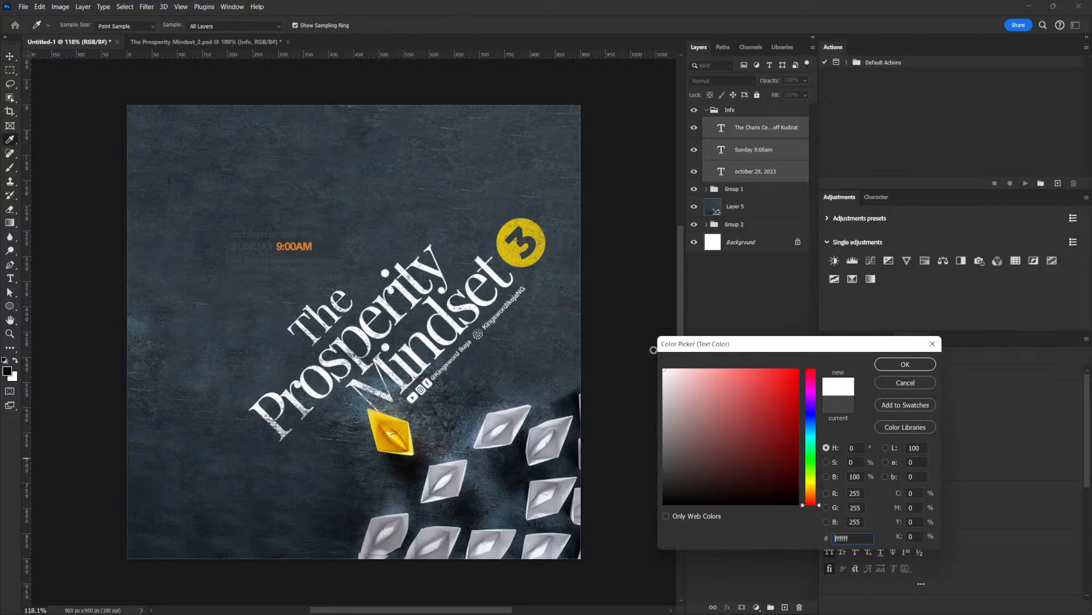
{"action": "left_click", "coordinate": [901, 367]}
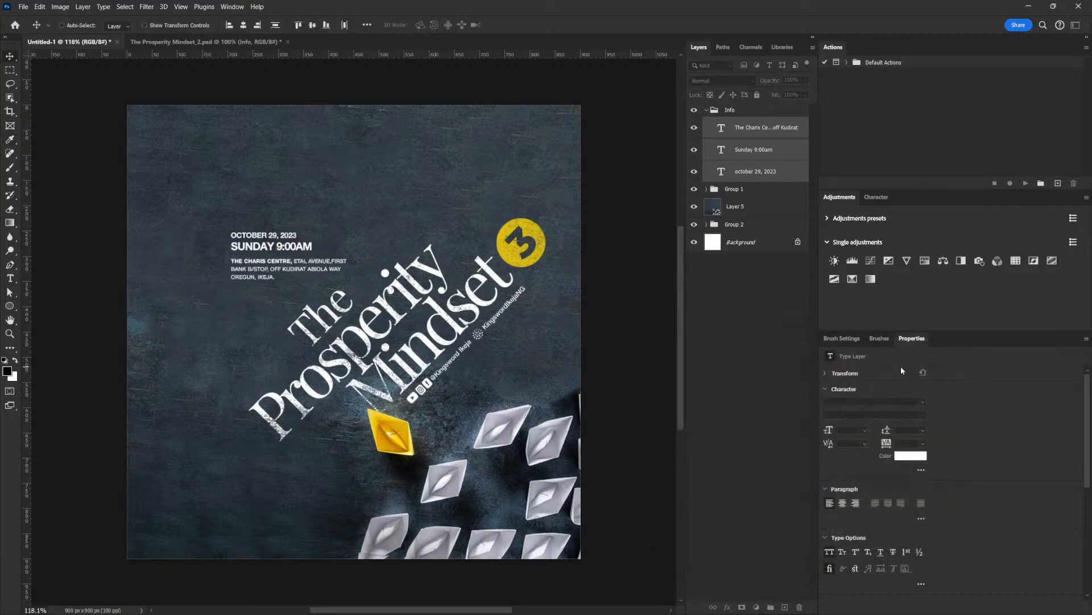
Rotate the Info group to match the title's tilt and place it just above the word The
{"action": "left_click", "coordinate": [730, 110]}
{"action": "left_click", "coordinate": [706, 110]}
{"action": "left_click_drag", "start_coordinate": [292, 263], "coordinate": [205, 504]}
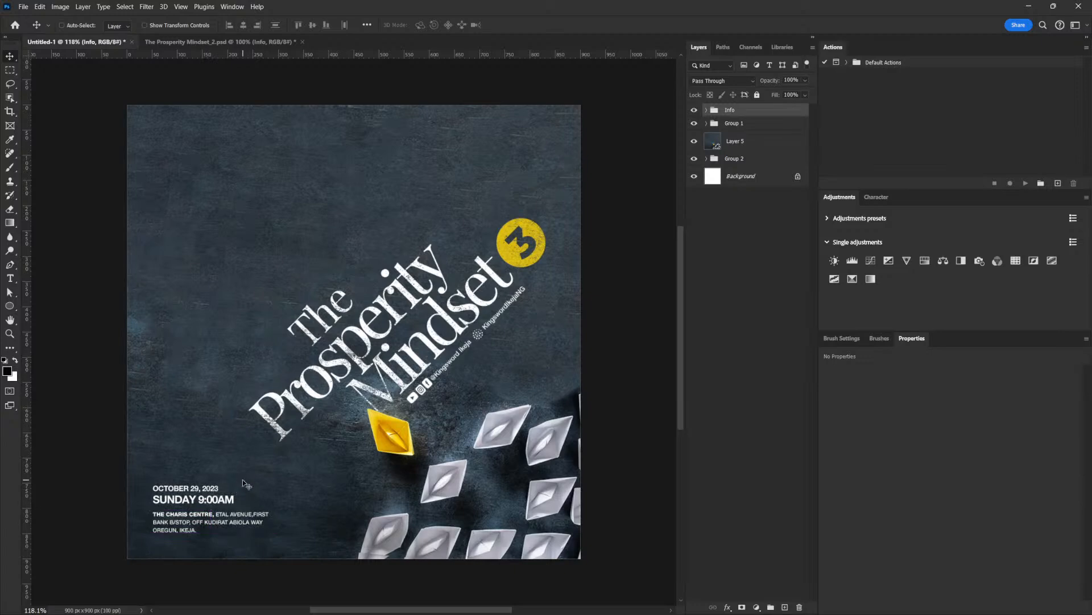
{"action": "left_click_drag", "start_coordinate": [266, 512], "coordinate": [388, 154]}
{"action": "key", "text": "ctrl+t"}
{"action": "left_click_drag", "start_coordinate": [342, 195], "coordinate": [303, 254]}
{"action": "left_click_drag", "start_coordinate": [313, 193], "coordinate": [316, 197]}
{"action": "key", "text": "Return"}
{"action": "left_click_drag", "start_coordinate": [273, 262], "coordinate": [351, 274]}
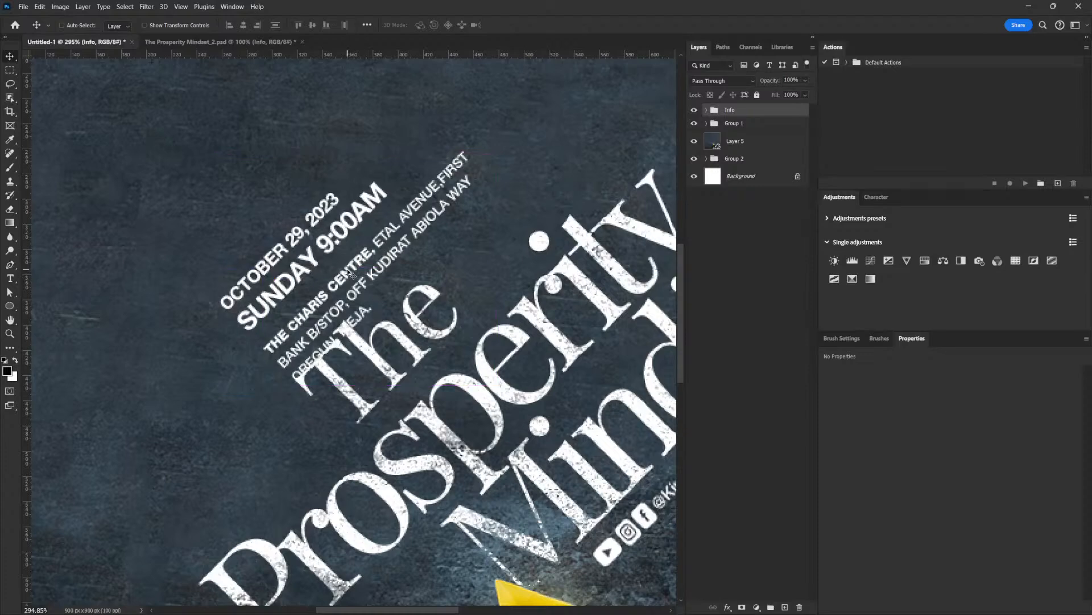
{"action": "left_click_drag", "start_coordinate": [363, 234], "coordinate": [317, 232]}
Draw a white 1 px diagonal guide line about 166 by 168 px with the Pen tool along the starts of the info text lines
{"action": "scroll", "coordinate": [211, 320], "scroll_direction": "down", "scroll_amount": 3}
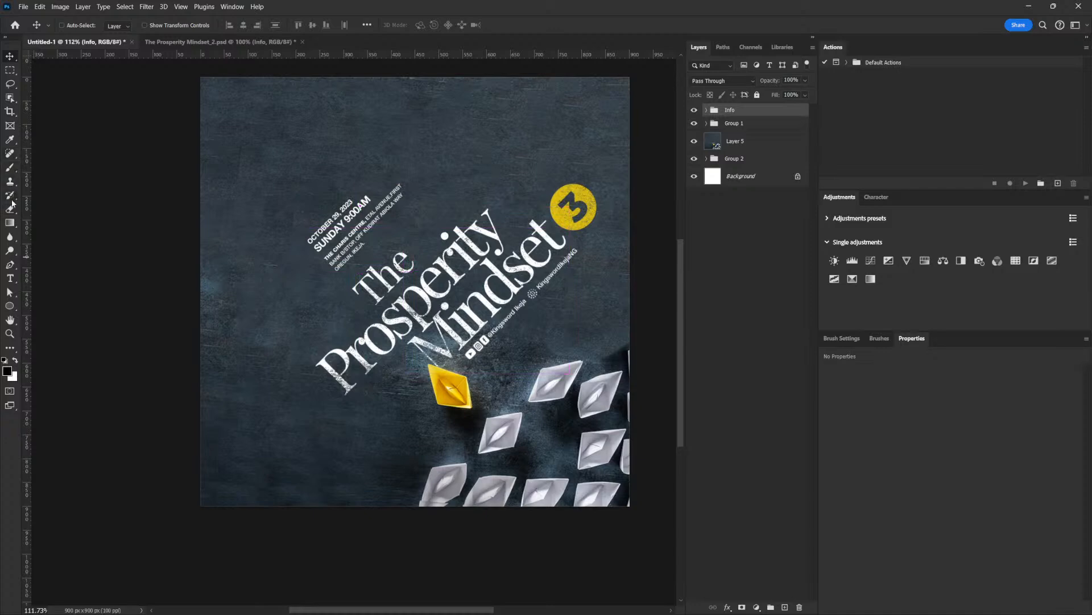
{"action": "left_click", "coordinate": [11, 266]}
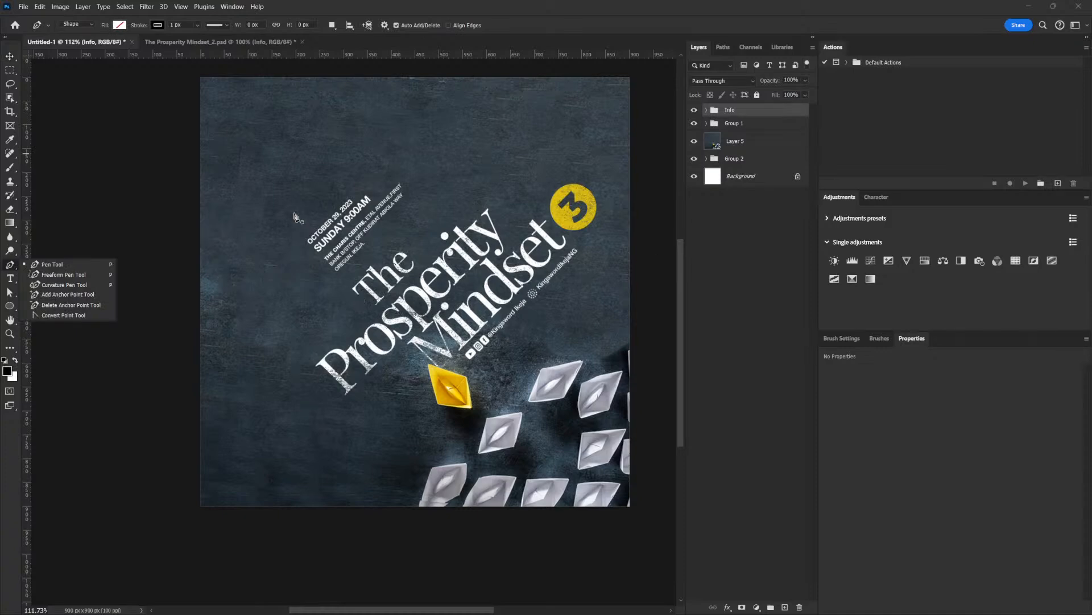
{"action": "left_click", "coordinate": [158, 26]}
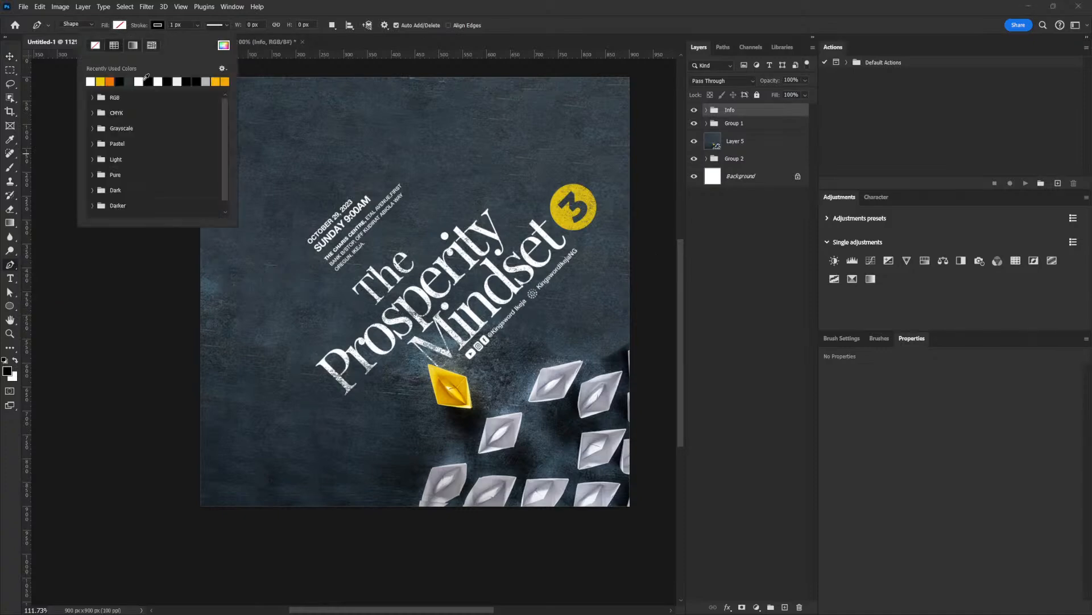
{"action": "left_click", "coordinate": [138, 82]}
{"action": "left_click", "coordinate": [339, 274]}
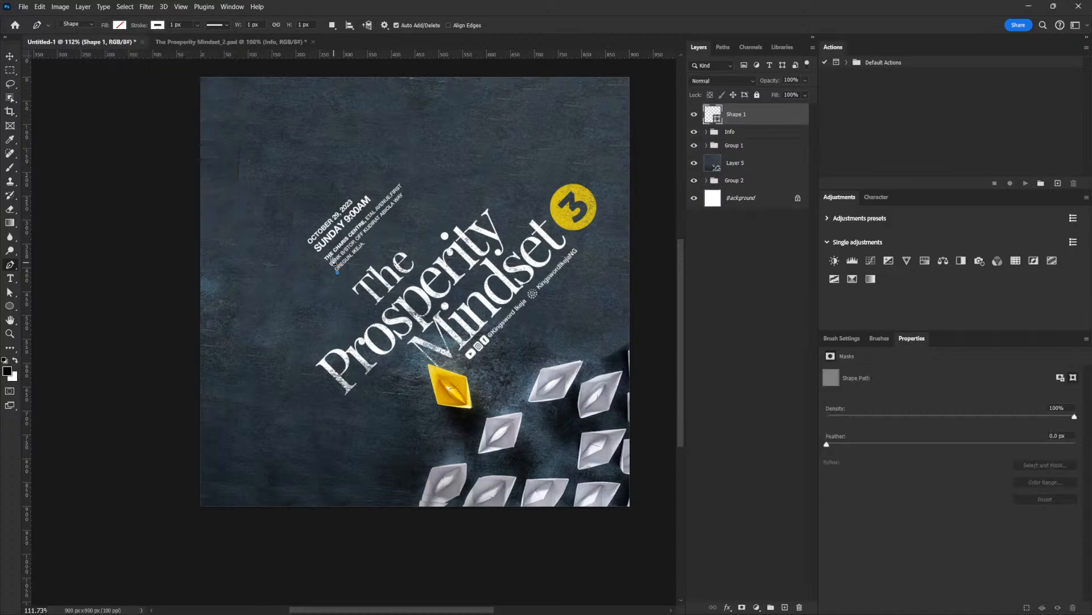
{"action": "left_click", "coordinate": [257, 200]}
{"action": "left_click", "coordinate": [10, 292]}
{"action": "left_click_drag", "start_coordinate": [257, 199], "coordinate": [259, 193]}
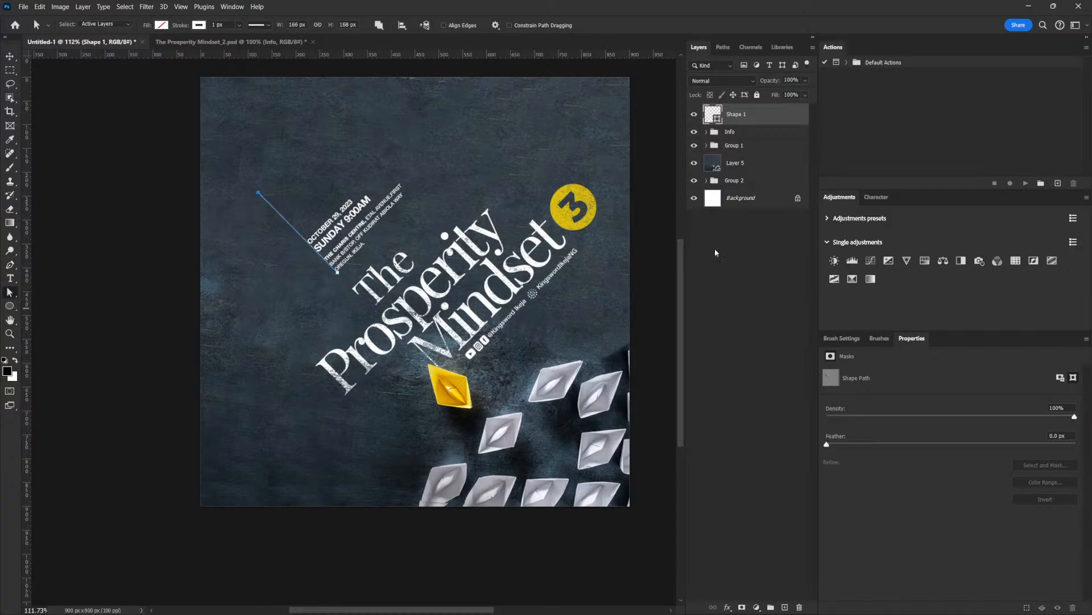
Nudge the Info group until the starts of its text lines sit against the diagonal guide line
{"action": "left_click", "coordinate": [740, 135]}
{"action": "key", "text": "v"}
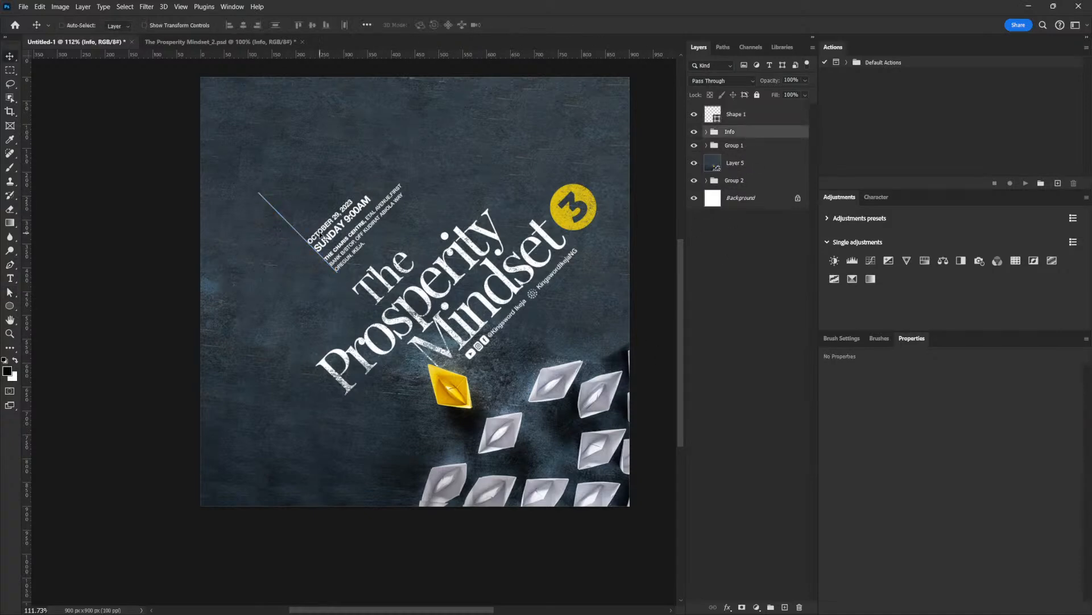
{"action": "left_click_drag", "start_coordinate": [336, 239], "coordinate": [327, 230]}
{"action": "key", "text": "Right"}
{"action": "key", "text": "Right"}
{"action": "key", "text": "Right"}
{"action": "key", "text": "Right"}
{"action": "key", "text": "Right"}
{"action": "key", "text": "Right"}
{"action": "key", "text": "Right"}
{"action": "key", "text": "Right"}
{"action": "key", "text": "Right"}
{"action": "key", "text": "Down"}
{"action": "key", "text": "Down"}
{"action": "key", "text": "Down"}
{"action": "key", "text": "Down"}
{"action": "key", "text": "Right"}
{"action": "key", "text": "Right"}
{"action": "key", "text": "Right"}
{"action": "key", "text": "Right"}
{"action": "key", "text": "Down"}
{"action": "key", "text": "Down"}
{"action": "key", "text": "Down"}
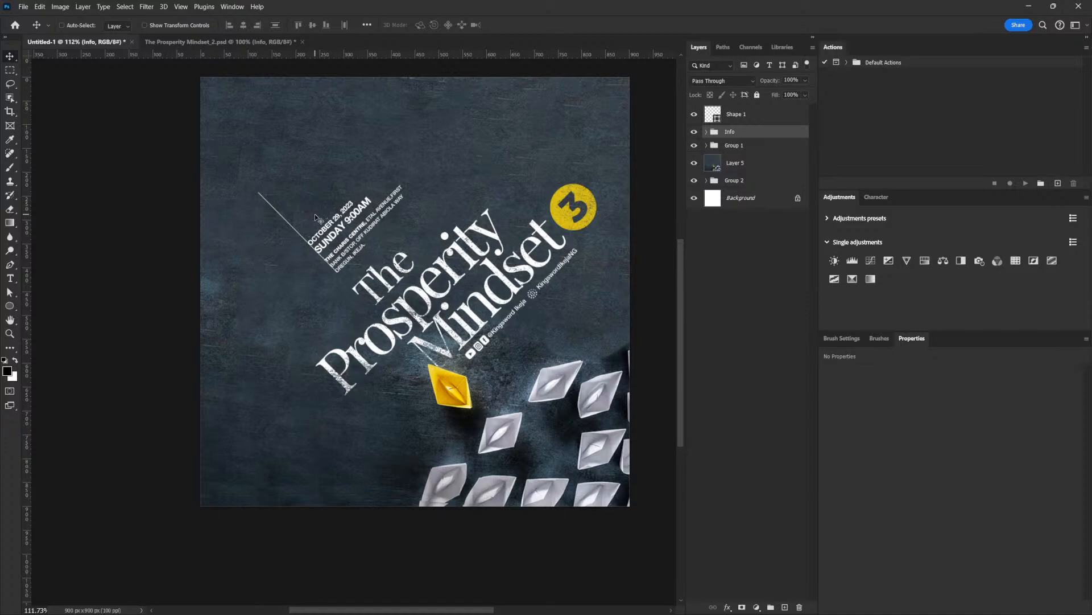
Enlarge the Info group slightly and nudge it back left against the diagonal guide line
{"action": "key", "text": "ctrl+t"}
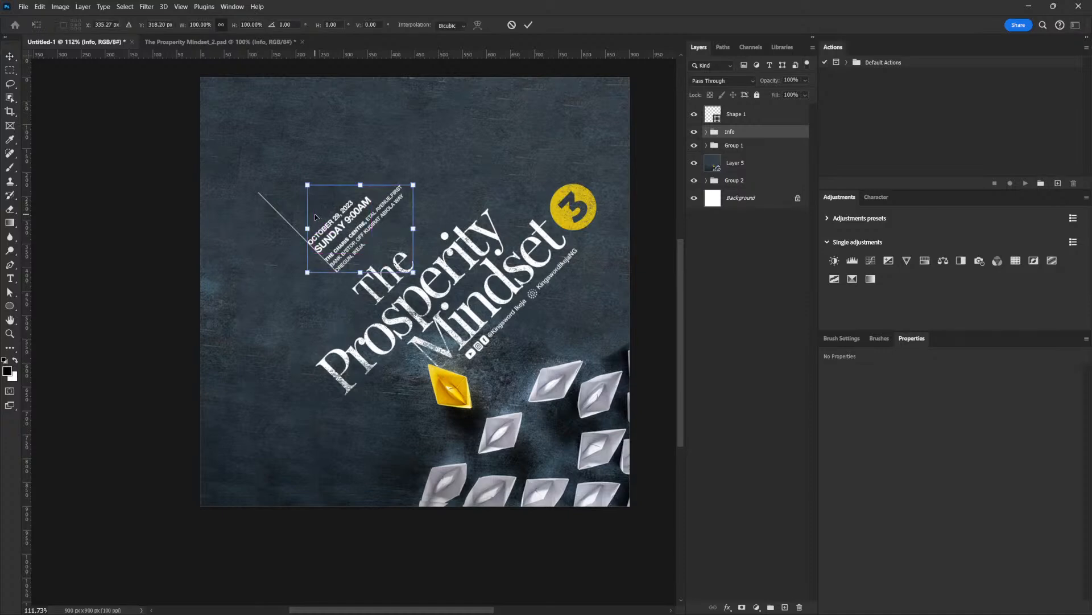
{"action": "left_click_drag", "start_coordinate": [417, 178], "coordinate": [414, 181]}
{"action": "key", "text": "Return"}
{"action": "key", "text": "Left"}
{"action": "key", "text": "Left"}
{"action": "key", "text": "Left"}
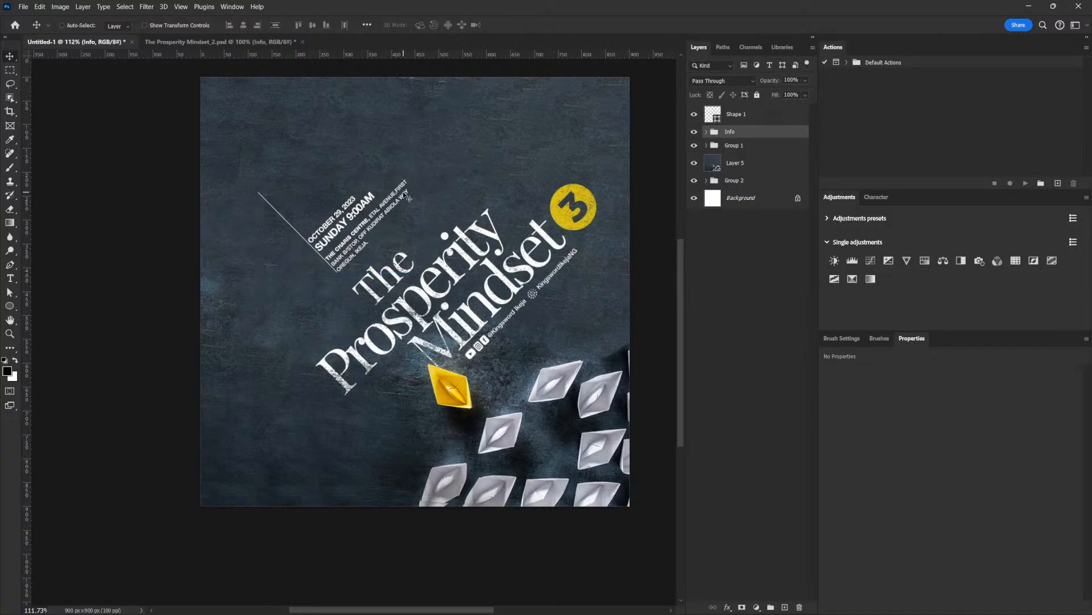
{"action": "key", "text": "Left"}
{"action": "key", "text": "Left"}
{"action": "key", "text": "Left"}
{"action": "key", "text": "Left"}
{"action": "key", "text": "Left"}
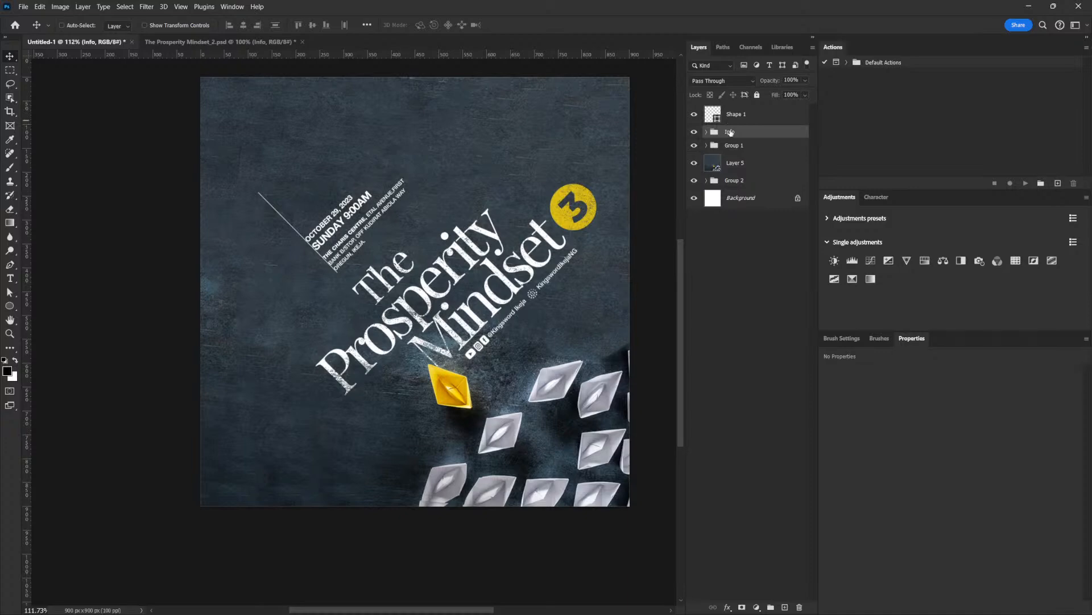
Hide the Shape 1 guide line and colour the word October in the date yellow, eeca14, sampled from the yellow boat
{"action": "left_click", "coordinate": [694, 114]}
{"action": "left_click", "coordinate": [707, 132]}
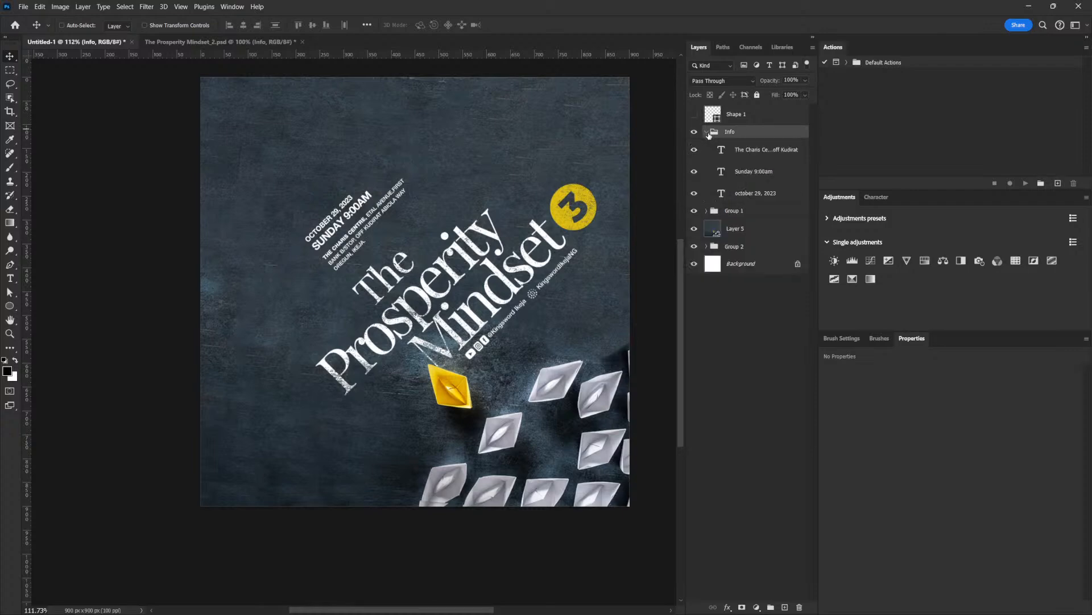
{"action": "left_click", "coordinate": [721, 171]}
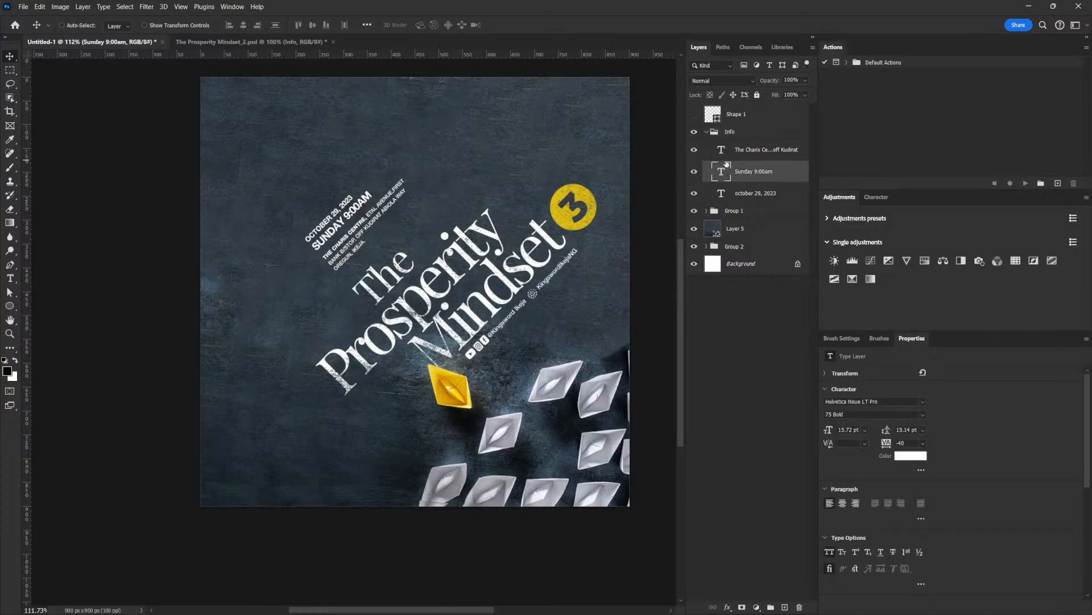
{"action": "double_click", "coordinate": [721, 193]}
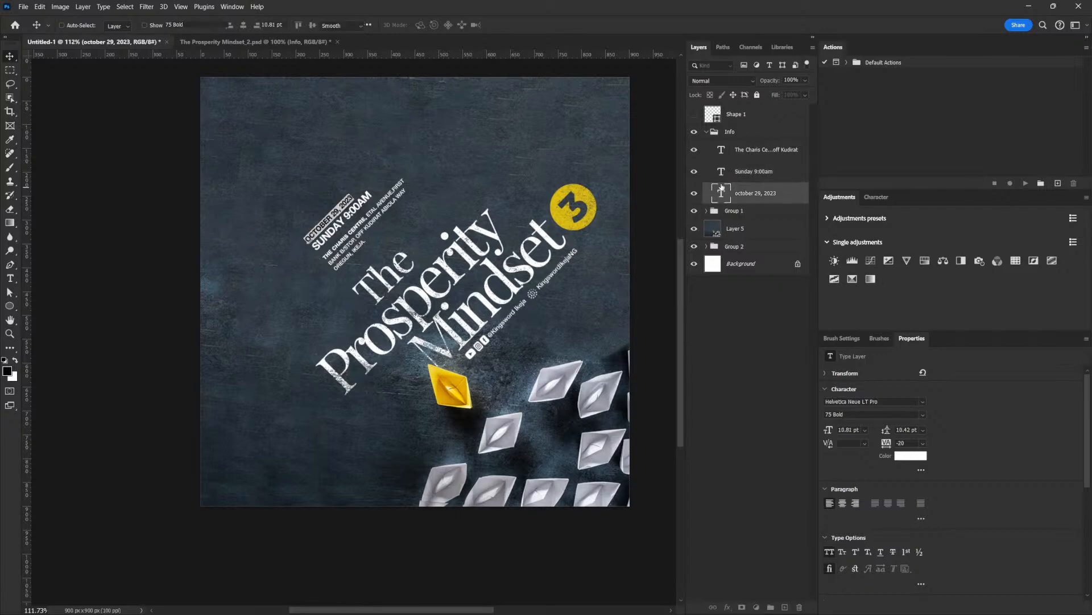
{"action": "left_click", "coordinate": [331, 214]}
{"action": "left_click_drag", "start_coordinate": [331, 214], "coordinate": [305, 237]}
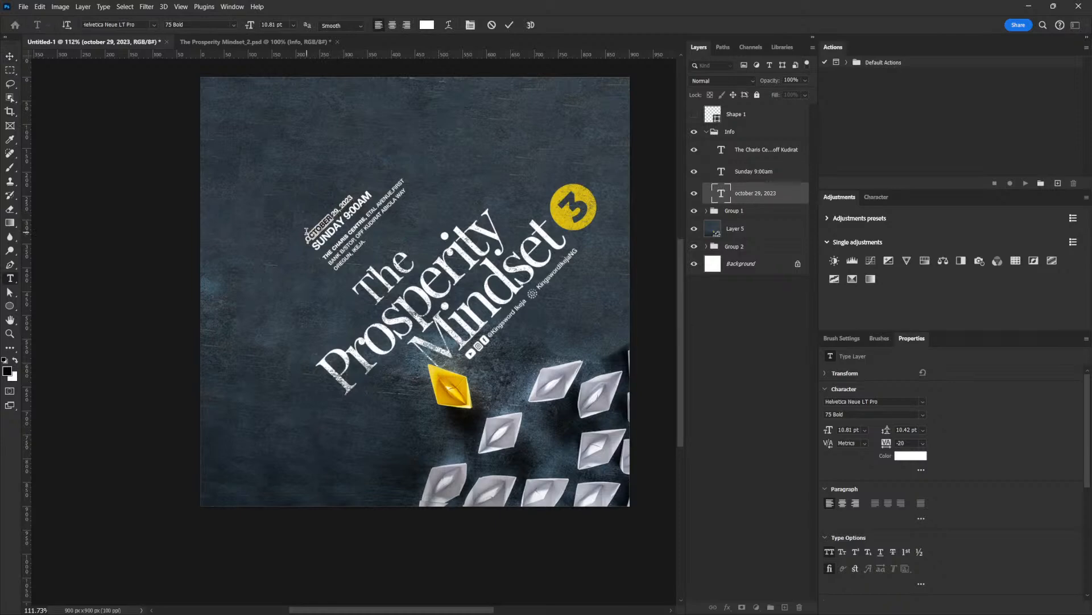
{"action": "left_click", "coordinate": [913, 456]}
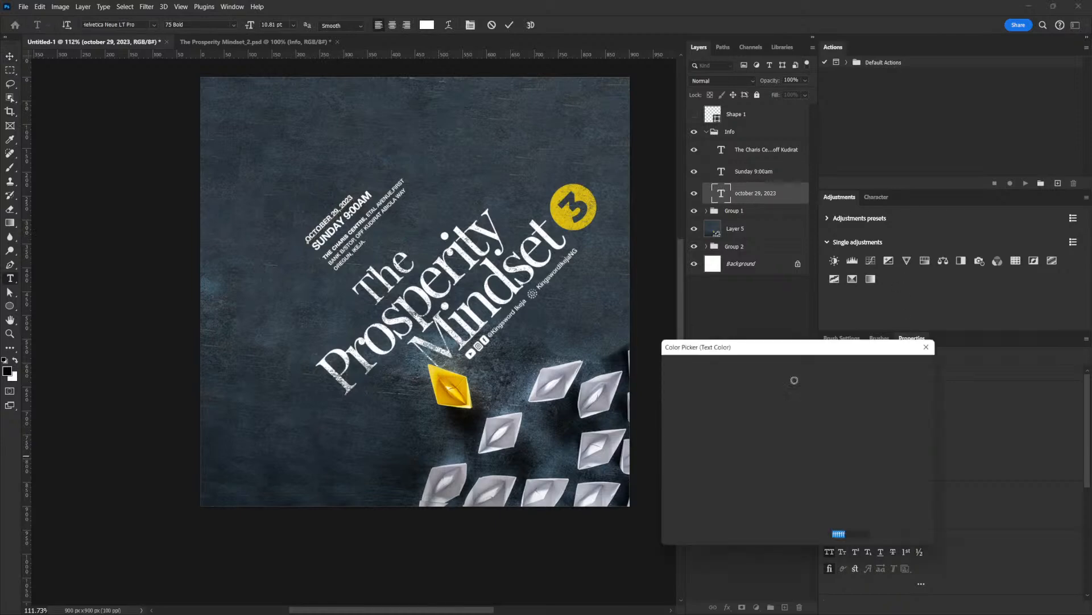
{"action": "left_click", "coordinate": [451, 361]}
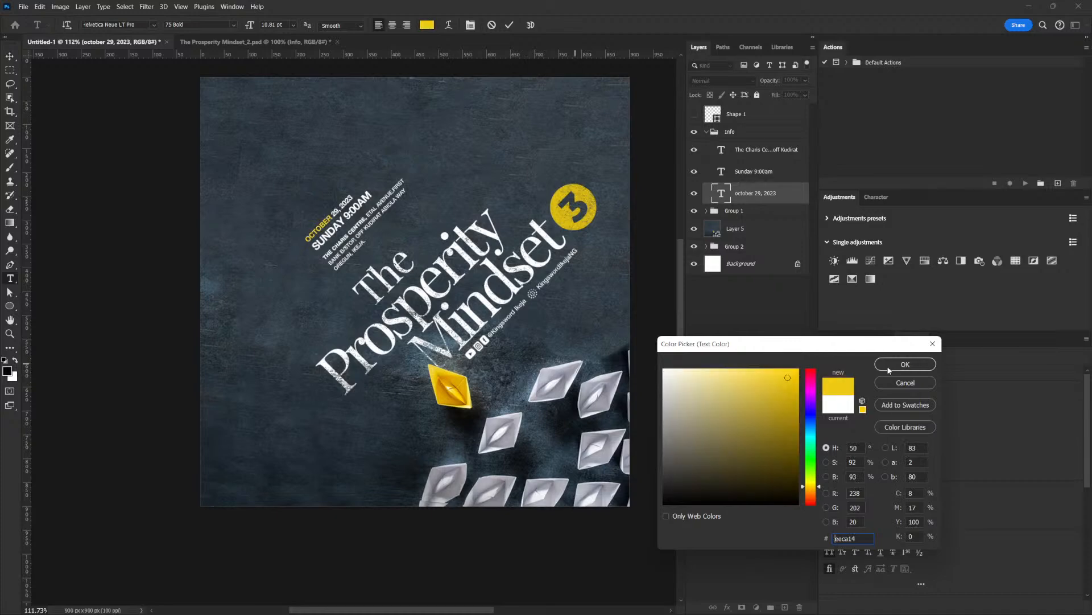
{"action": "left_click", "coordinate": [905, 364]}
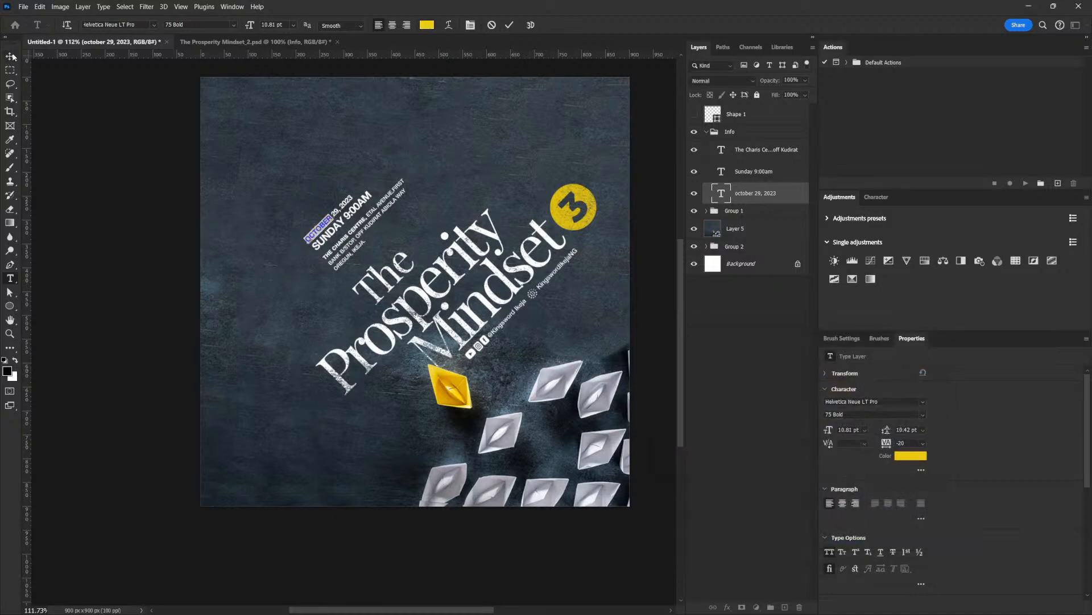
{"action": "left_click", "coordinate": [11, 56]}
{"action": "left_click", "coordinate": [706, 132]}
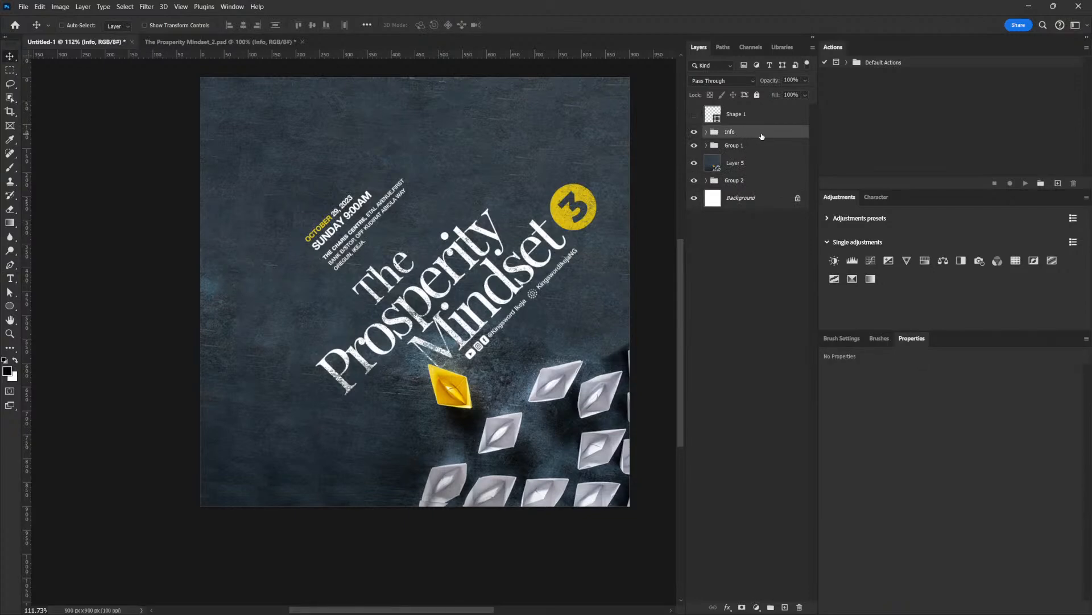
Distress the Info group by splitting its underlying-layer Blend If sliders to 30/53 for black and 81/95 for white
{"action": "double_click", "coordinate": [757, 133]}
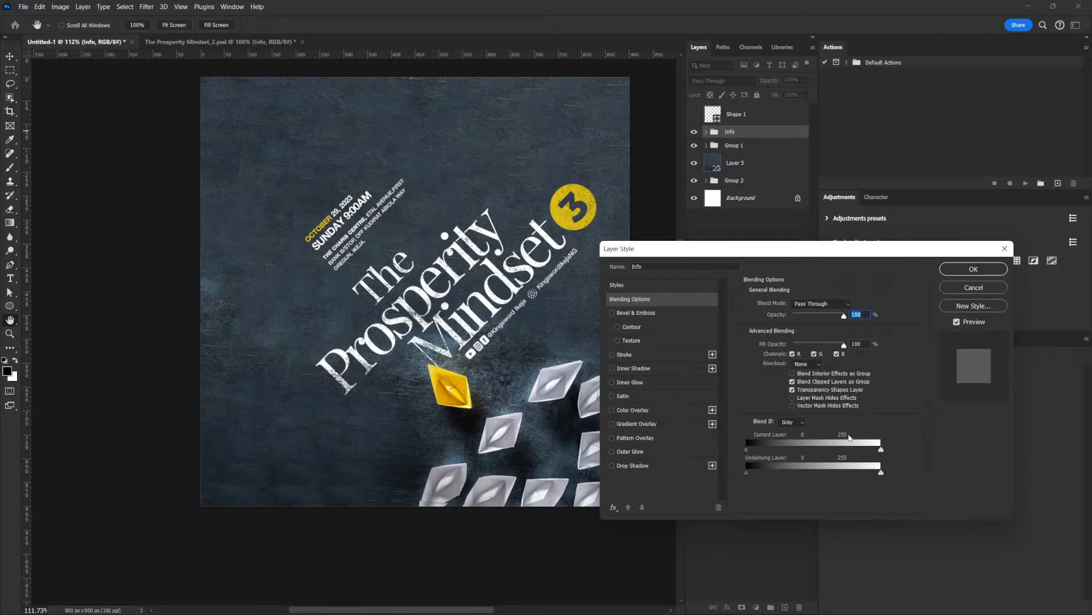
{"action": "left_click_drag", "start_coordinate": [881, 474], "coordinate": [757, 478]}
{"action": "left_click_drag", "start_coordinate": [757, 477], "coordinate": [767, 473]}
{"action": "key", "text": "alt"}
{"action": "left_click_drag", "start_coordinate": [771, 475], "coordinate": [772, 477]}
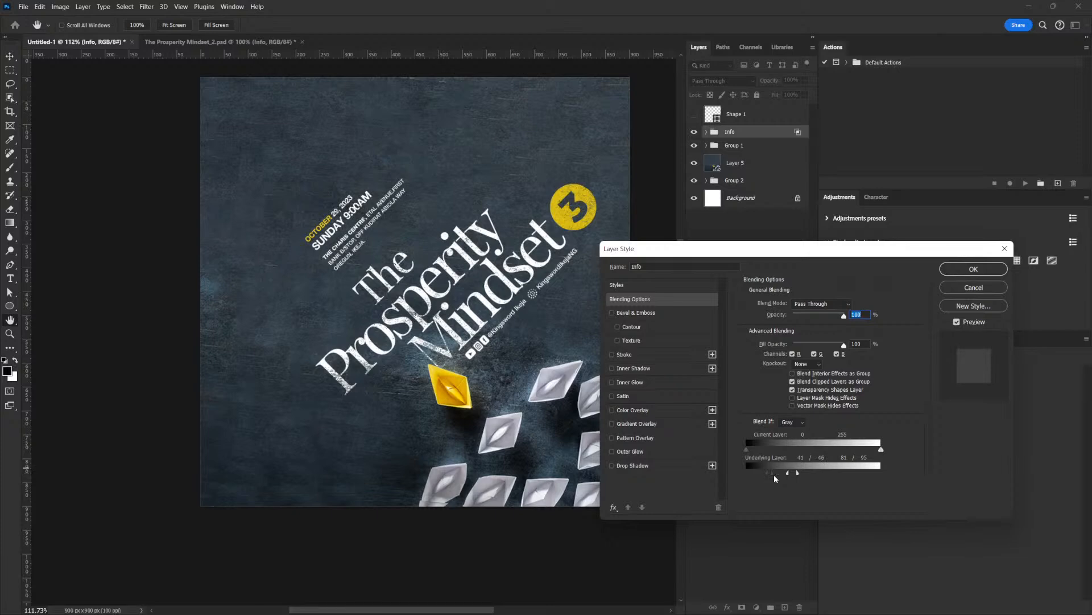
{"action": "left_click_drag", "start_coordinate": [768, 476], "coordinate": [763, 477]}
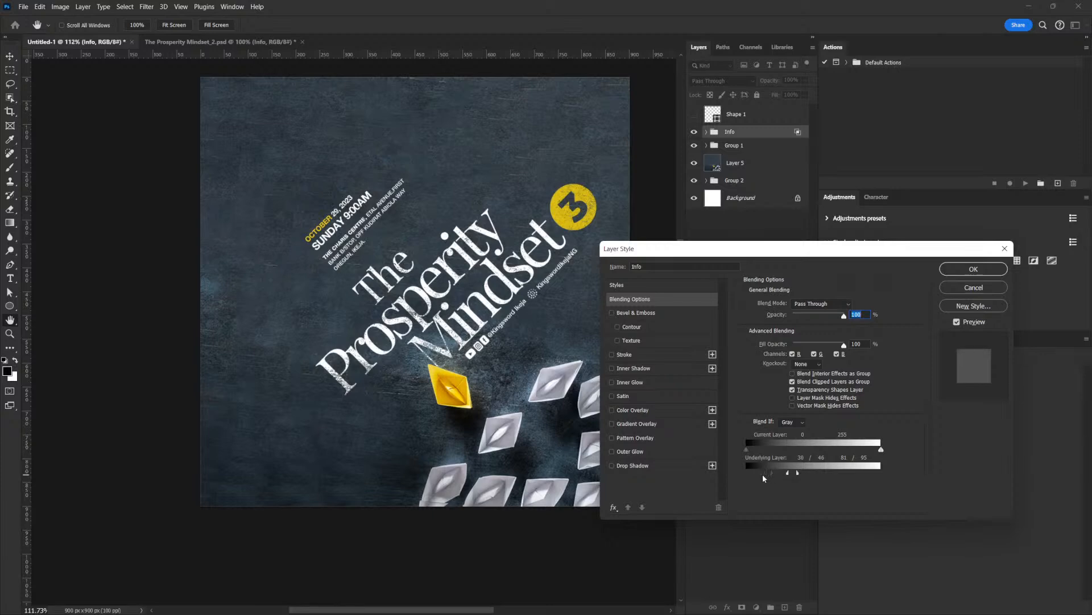
{"action": "left_click_drag", "start_coordinate": [774, 475], "coordinate": [776, 475]}
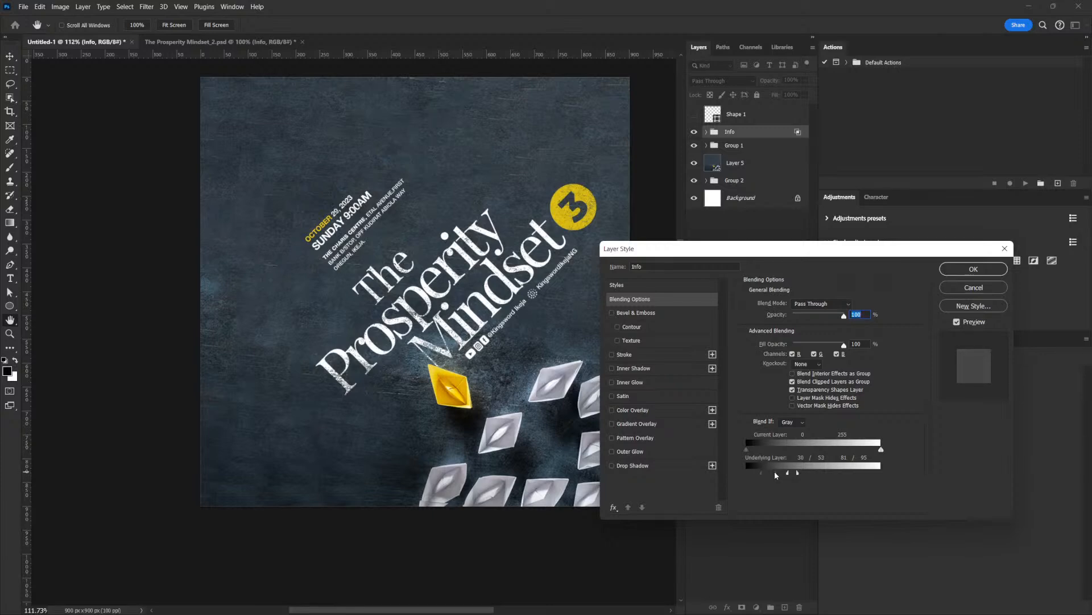
{"action": "left_click", "coordinate": [962, 272]}
Enlarge the Info group slightly from its upper-right corner with Free Transform
{"action": "key", "text": "ctrl+t"}
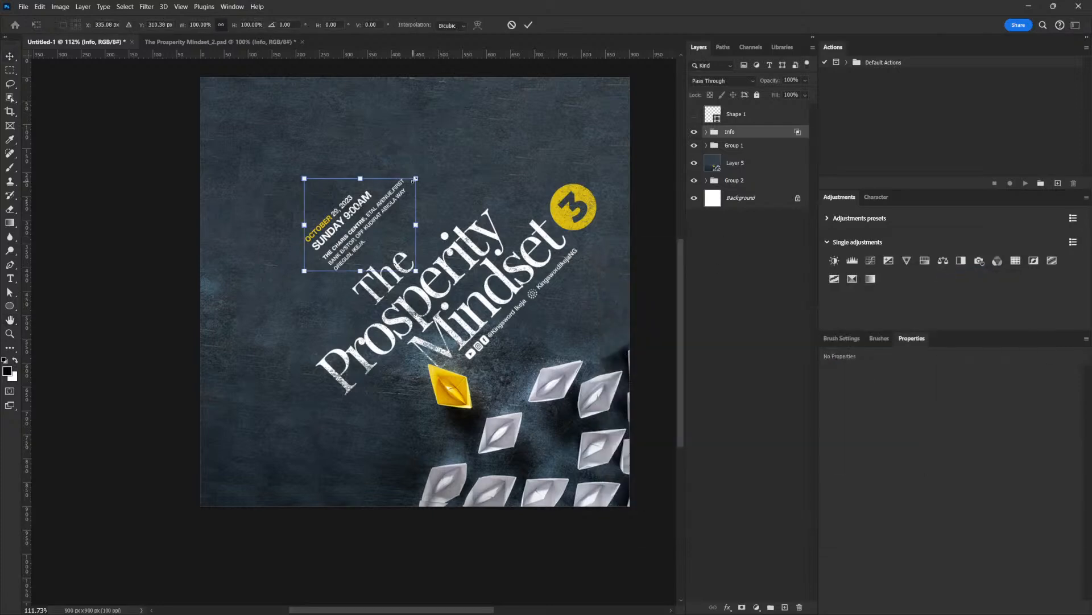
{"action": "left_click_drag", "start_coordinate": [416, 178], "coordinate": [423, 163]}
{"action": "key", "text": "Return"}
Show the Shape 1 guide line, nudge the Info group left and down against it, and hide the guide again
{"action": "left_click", "coordinate": [694, 114]}
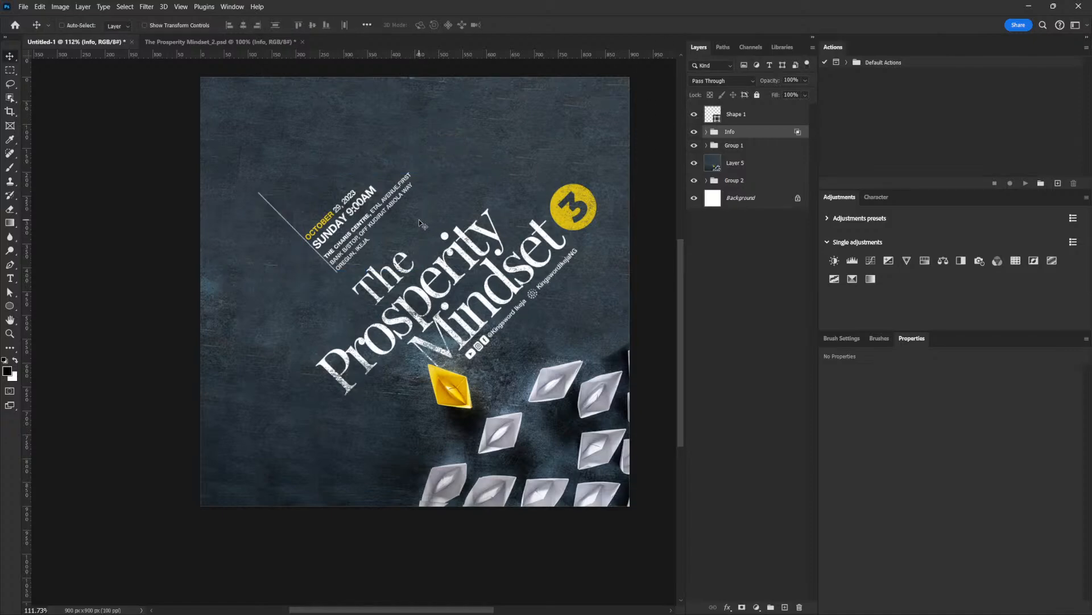
{"action": "key", "text": "Left"}
{"action": "key", "text": "Left"}
{"action": "key", "text": "Down"}
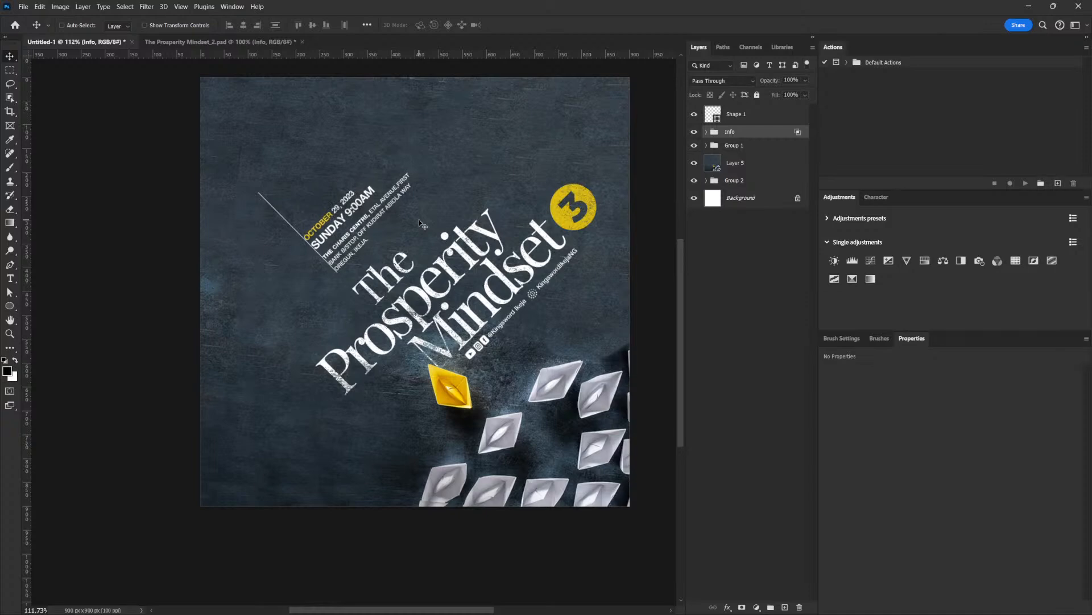
{"action": "key", "text": "Left"}
{"action": "key", "text": "Down"}
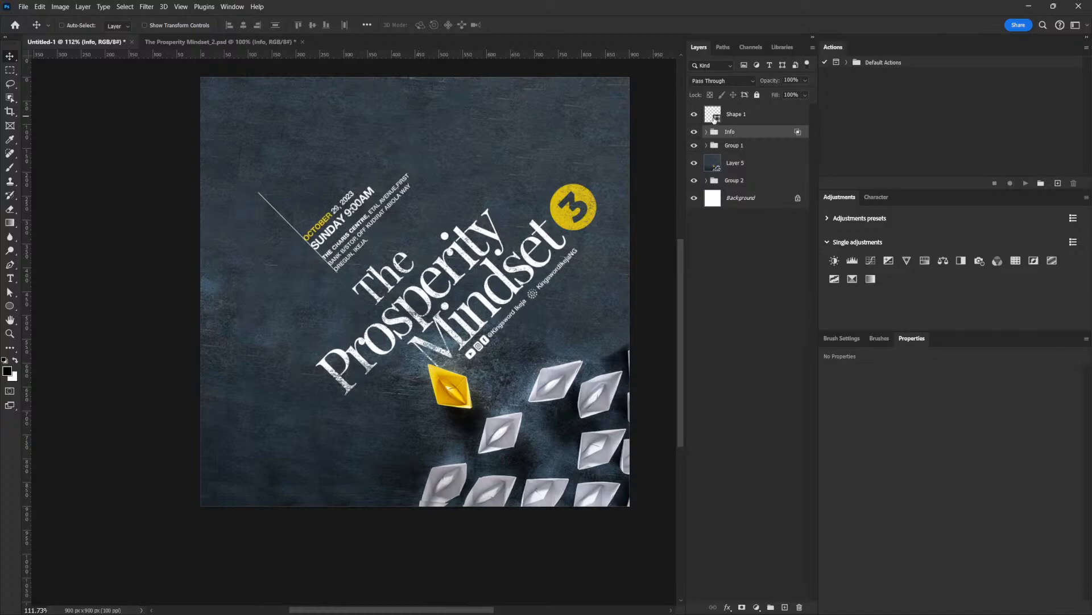
{"action": "left_click", "coordinate": [694, 115]}
Examine the whole poster and the Info group's Blend If slider settings, closing its layer style without applying changes
{"action": "scroll", "coordinate": [618, 387], "scroll_direction": "down", "scroll_amount": 3}
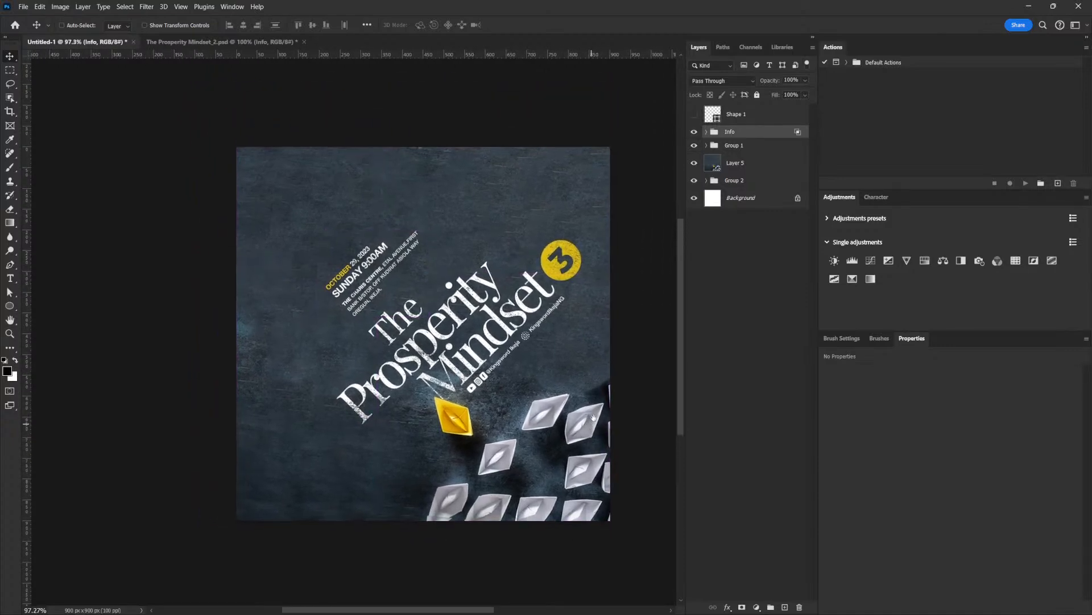
{"action": "scroll", "coordinate": [598, 418], "scroll_direction": "up", "scroll_amount": 2}
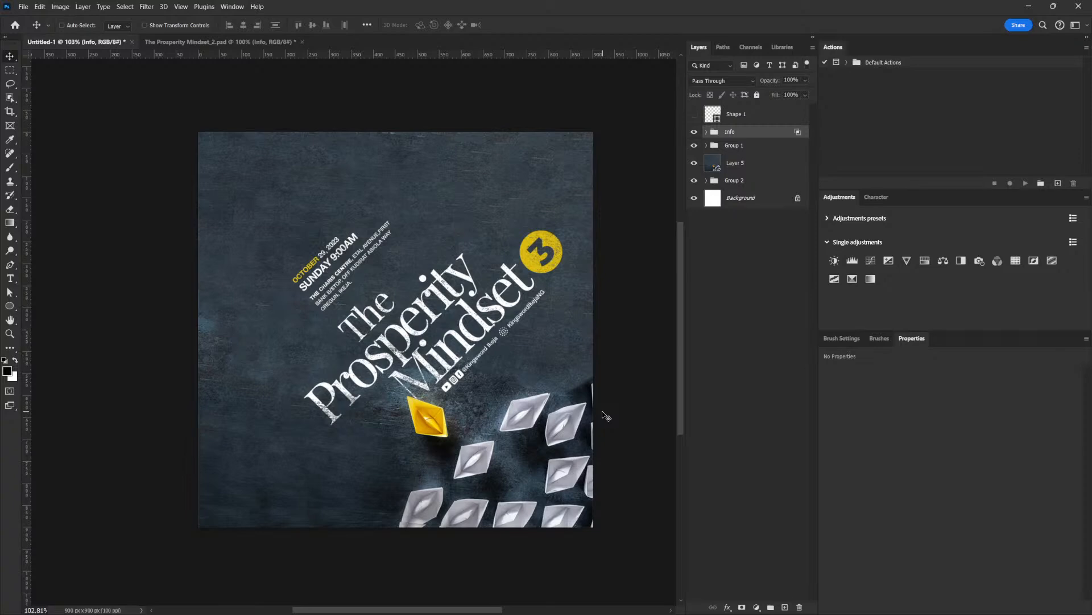
{"action": "double_click", "coordinate": [798, 134]}
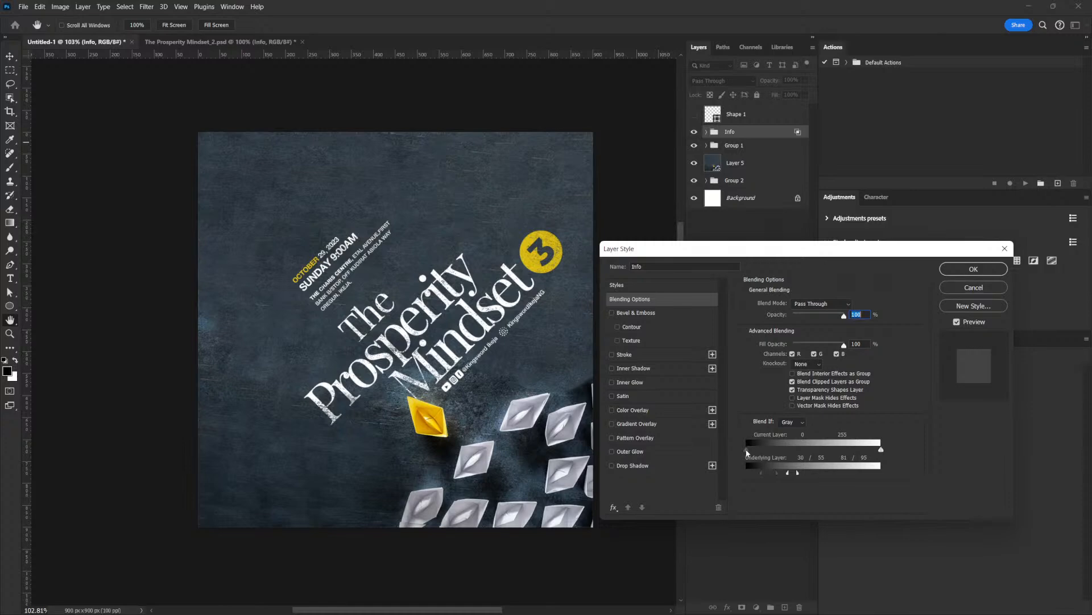
{"action": "mouse_move", "coordinate": [746, 449]}
{"action": "left_mouse_down"}
{"action": "mouse_move", "coordinate": [772, 452]}
{"action": "mouse_move", "coordinate": [745, 449]}
{"action": "left_mouse_up"}
{"action": "left_click", "coordinate": [973, 288]}
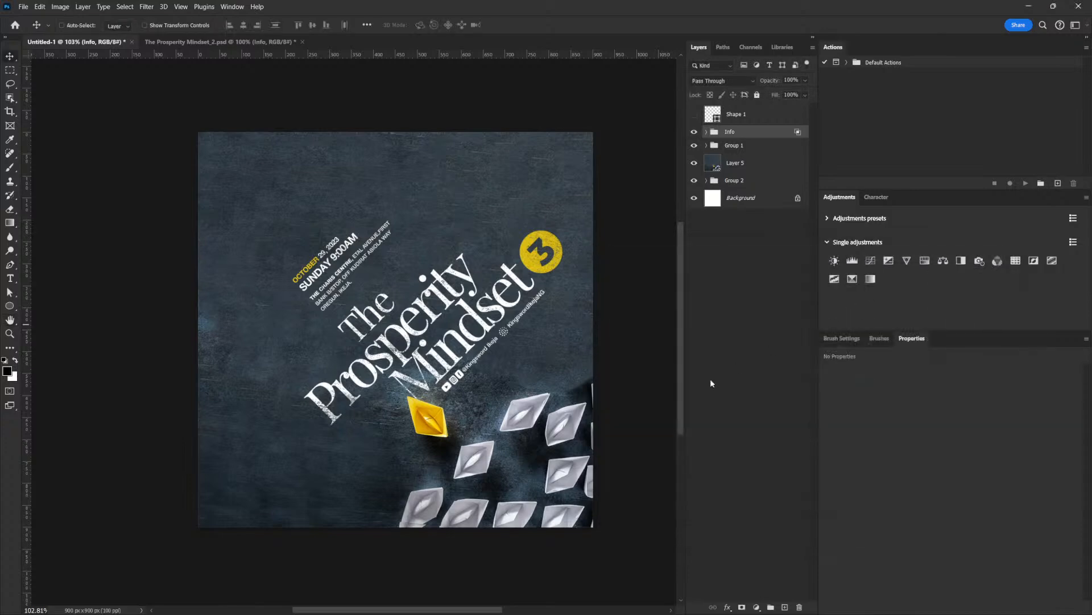